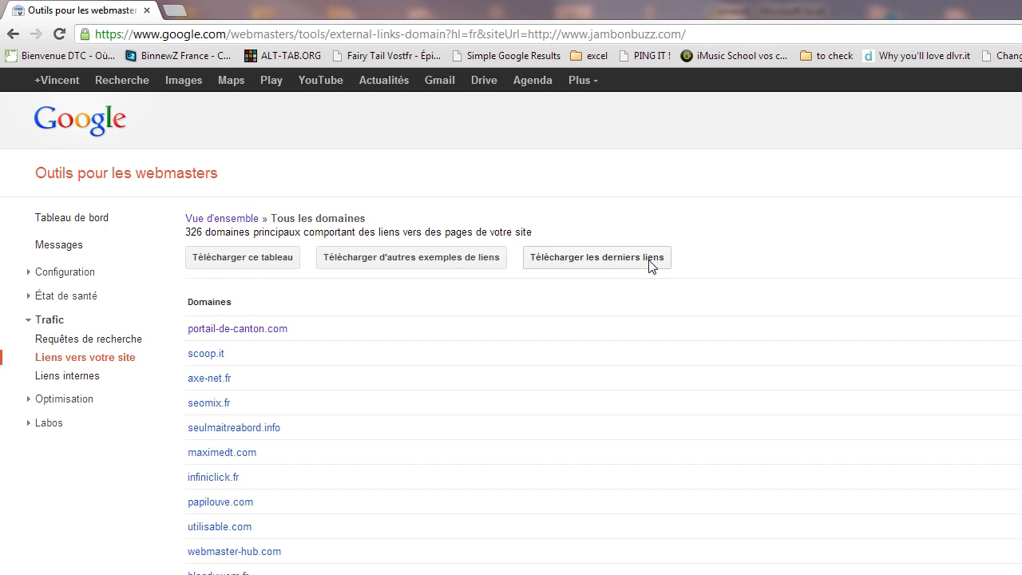
Download the latest links pointing to the site in CSV format
left_click(652, 266)
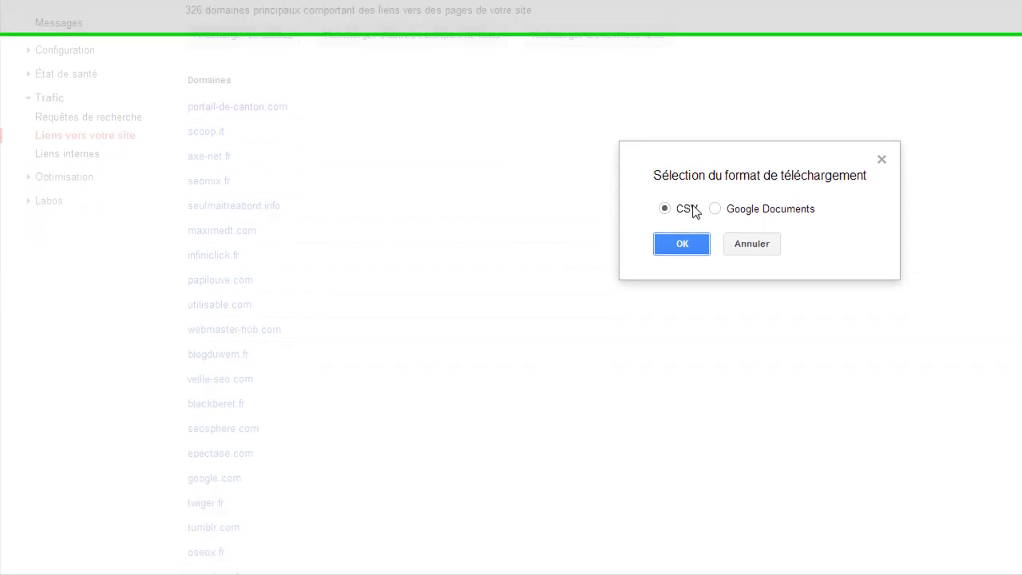
left_click(691, 434)
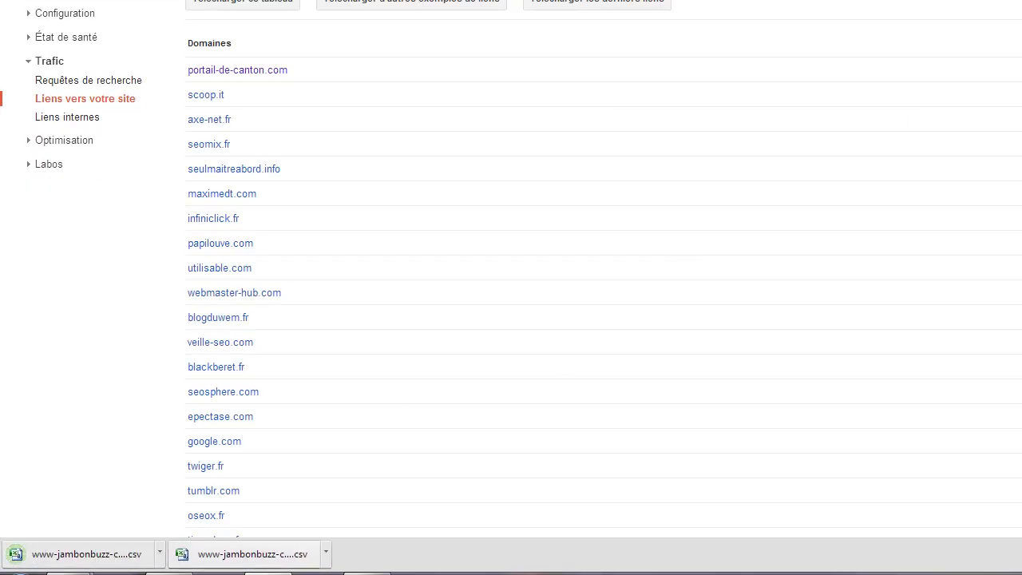
Switch to Excel and start a text import of www-jambonbuzz-com_20130318T195757Z_ExternalLinks_AllLinks.csv
left_click(269, 574)
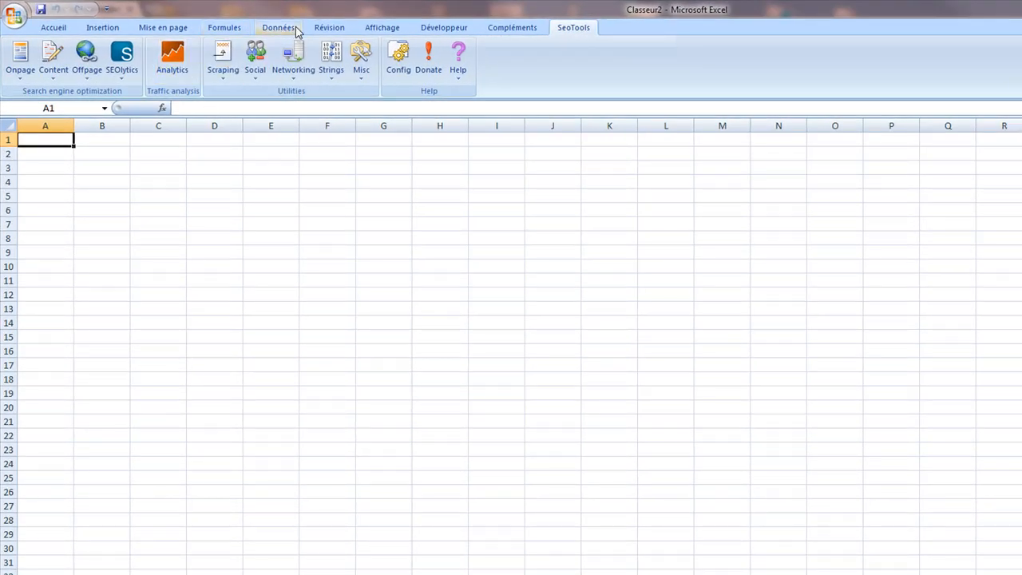
left_click(295, 29)
left_click(116, 65)
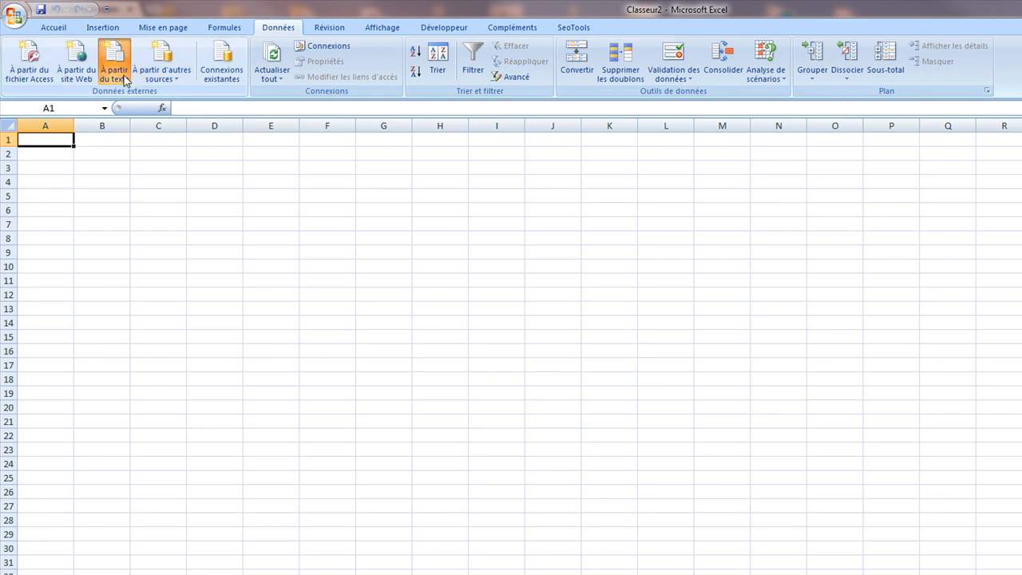
left_click(220, 99)
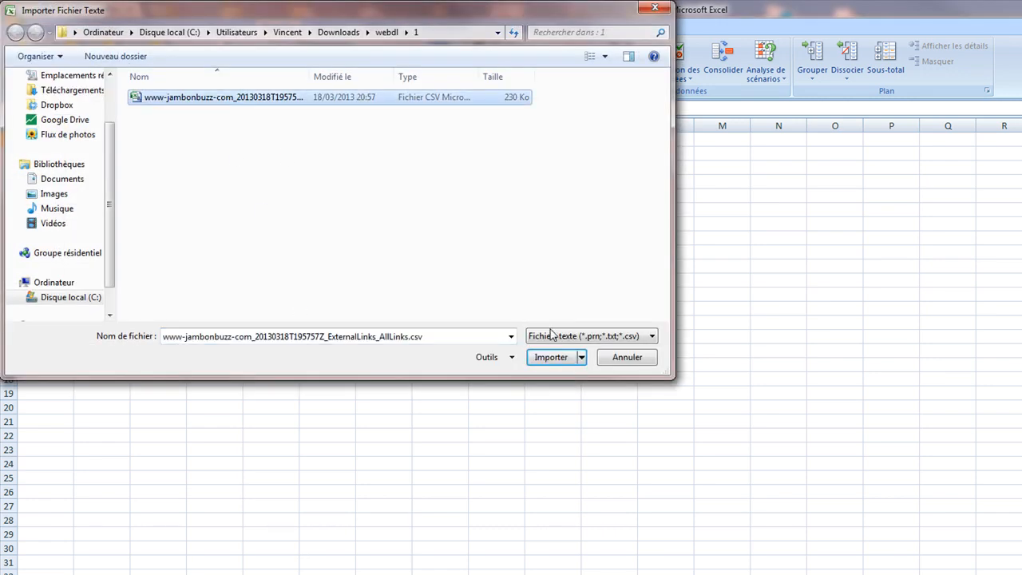
left_click(551, 359)
Choose a file origin encoding that reads the accented characters correctly and continue to the separator settings
left_click(681, 413)
mouse_move(812, 440)
left_mouse_down()
mouse_move(806, 472)
mouse_move(808, 460)
left_mouse_up()
left_click(810, 421)
left_click(810, 421)
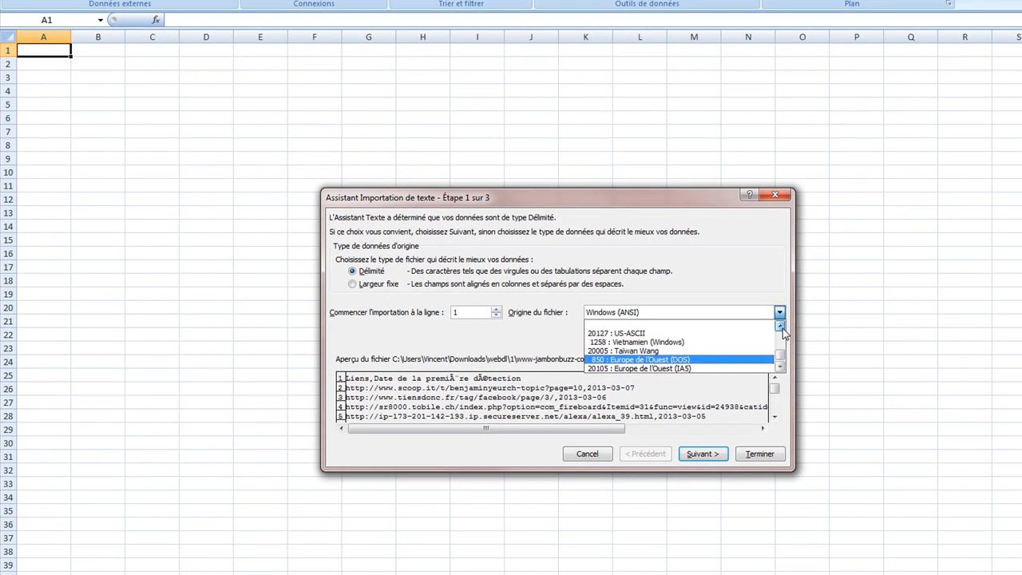
left_click(810, 421)
left_click(809, 421)
left_click(699, 334)
left_click(703, 453)
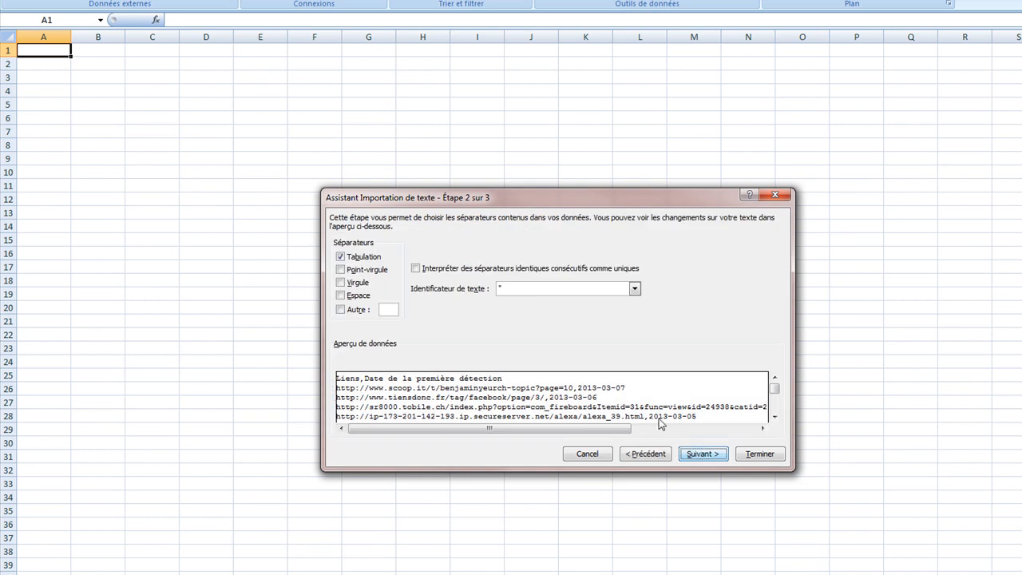
Use the comma as the only separator and insert the imported data in the existing sheet at $A$1
left_click(361, 282)
left_click(364, 262)
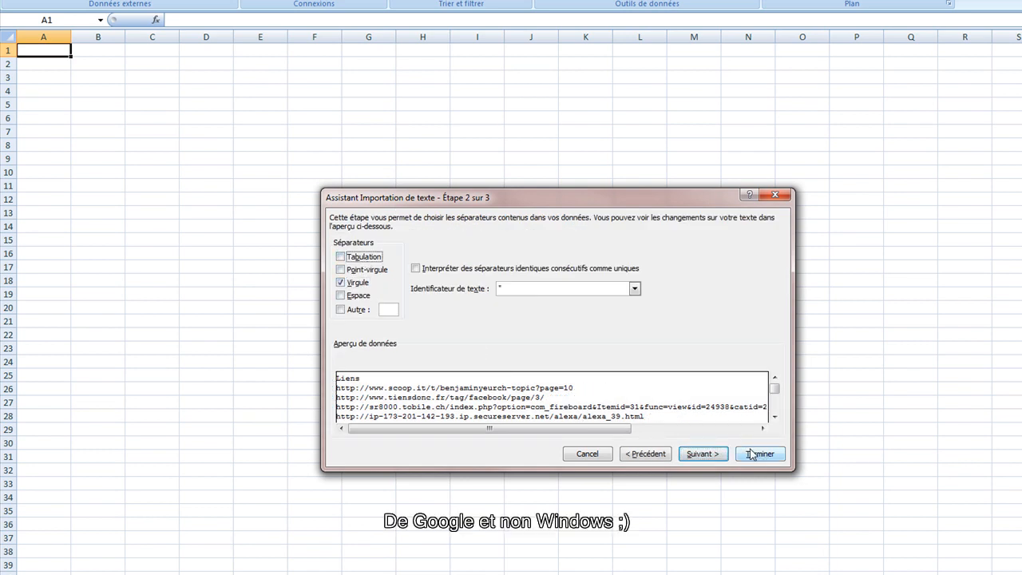
left_click(754, 453)
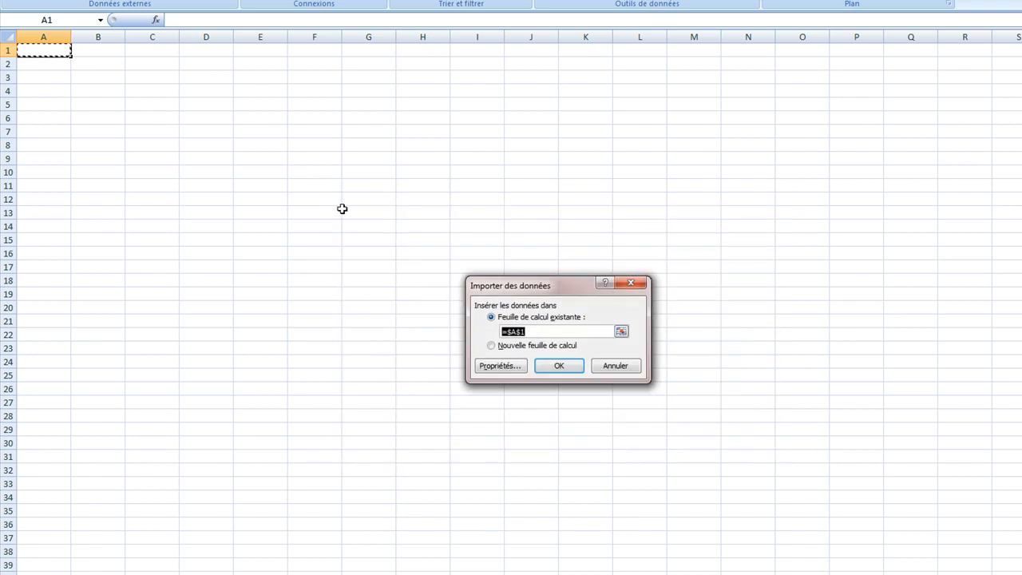
left_click(572, 367)
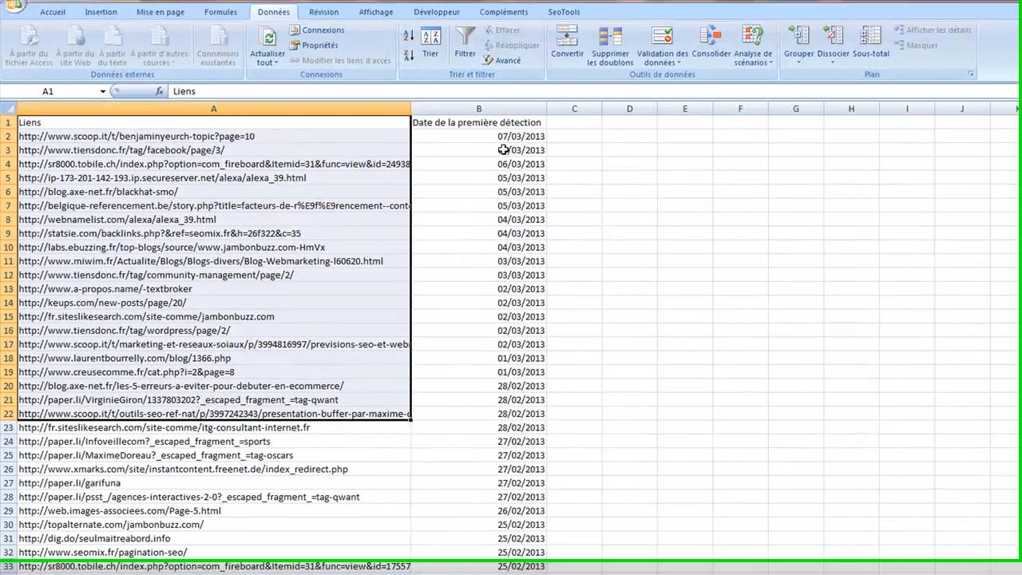
Format the Date de la première détection column as dates of the type 14/03/01
left_click_drag(479, 64, 463, 375)
left_click(529, 125)
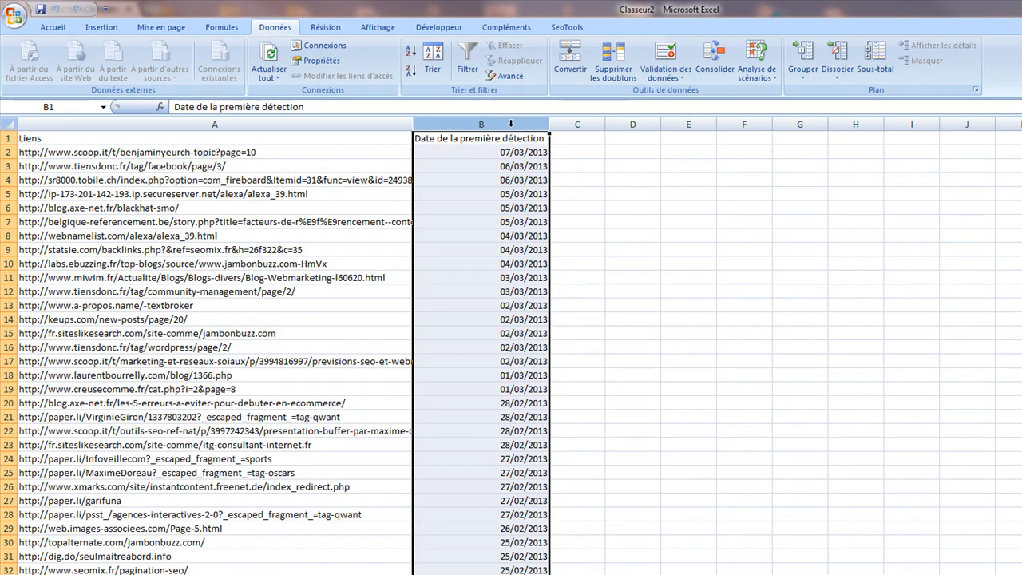
right_click(497, 197)
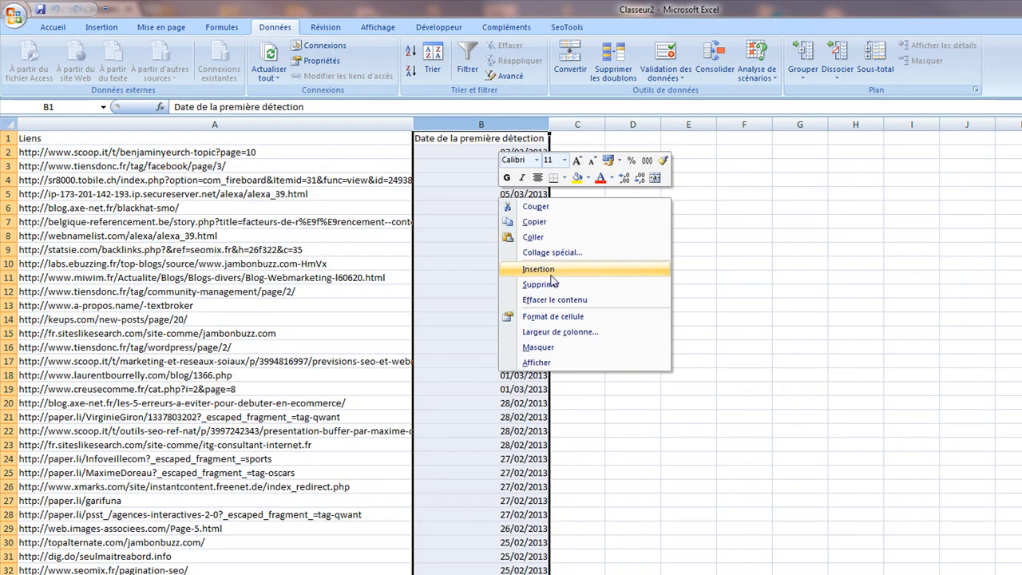
left_click(573, 321)
left_click(412, 249)
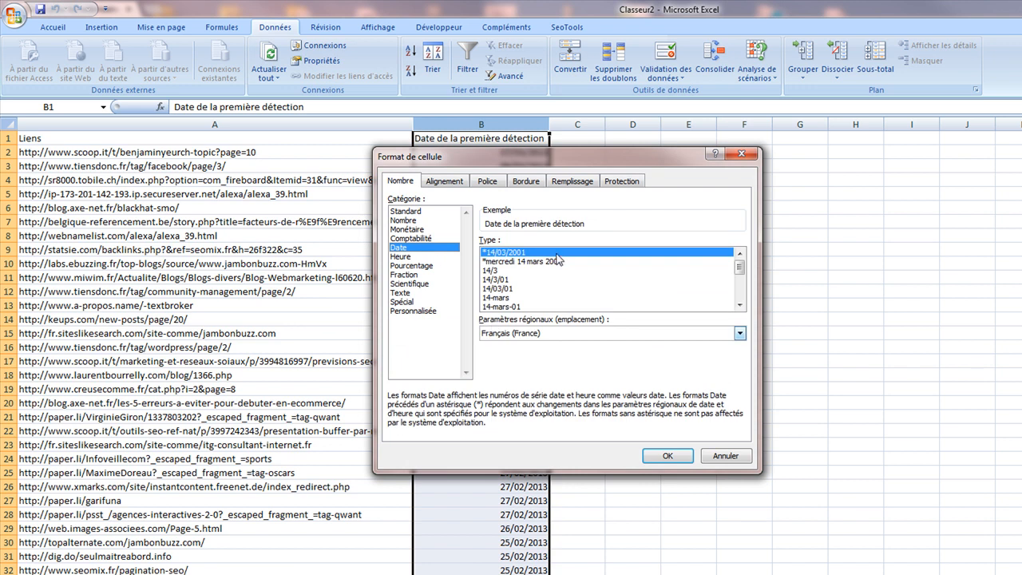
left_click(511, 288)
left_click(667, 455)
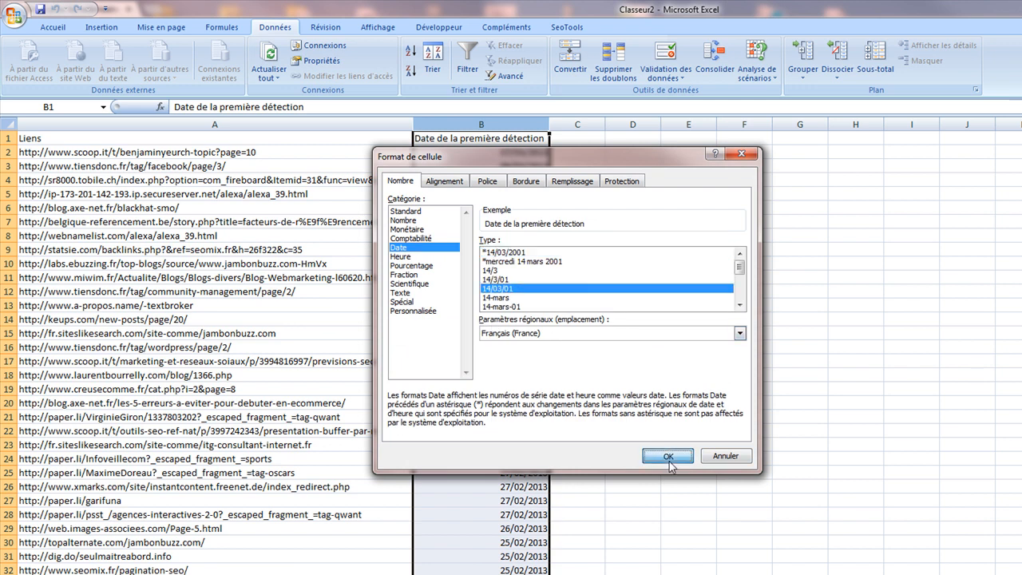
Add the header Domain in cell C1
left_click(571, 166)
left_click(572, 138)
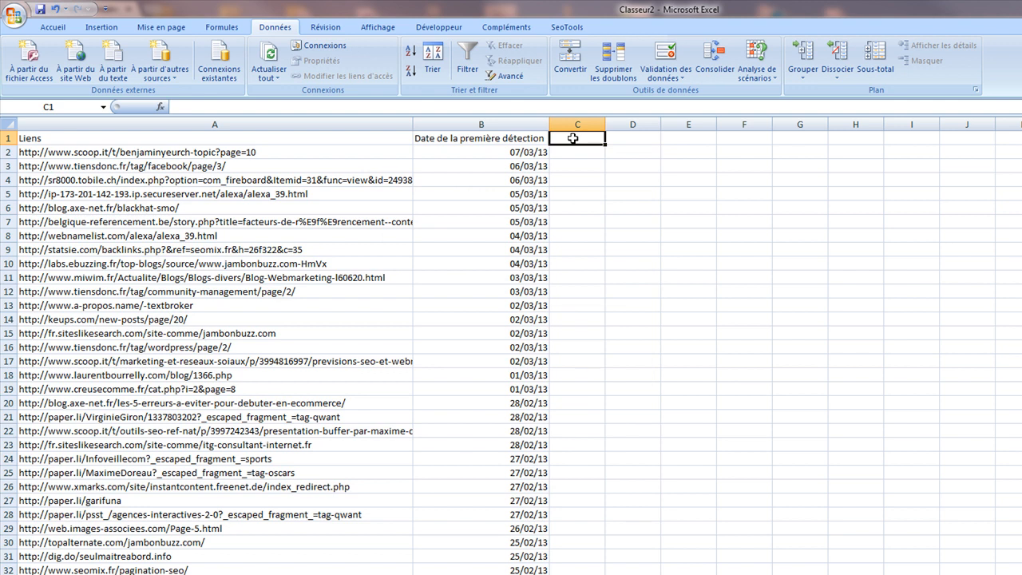
type("Domain")
key("Return")
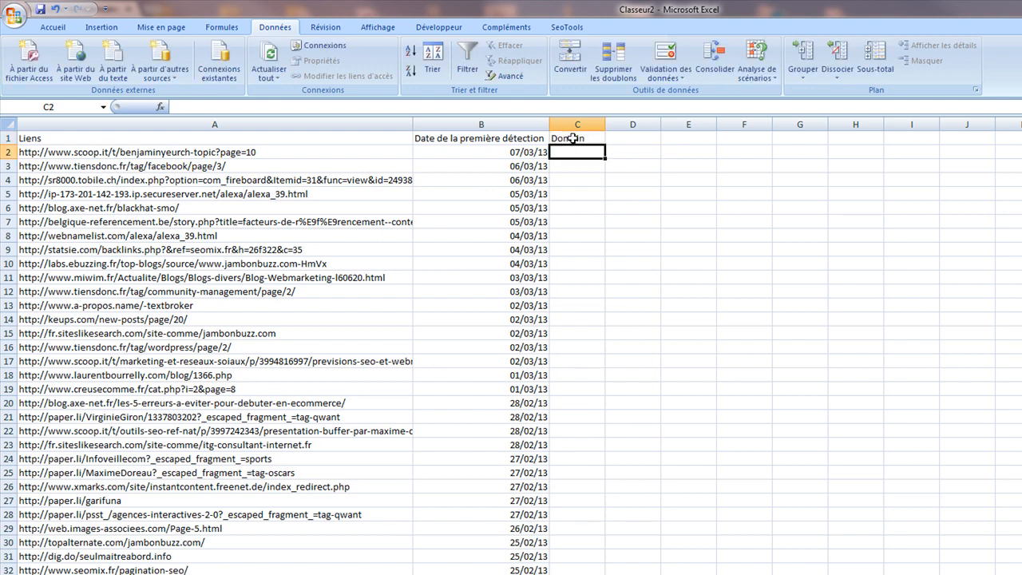
Enter the formula =urlproperty(A2;"domain") in cell C2 to extract the domain of the first link
type("=urlpo")
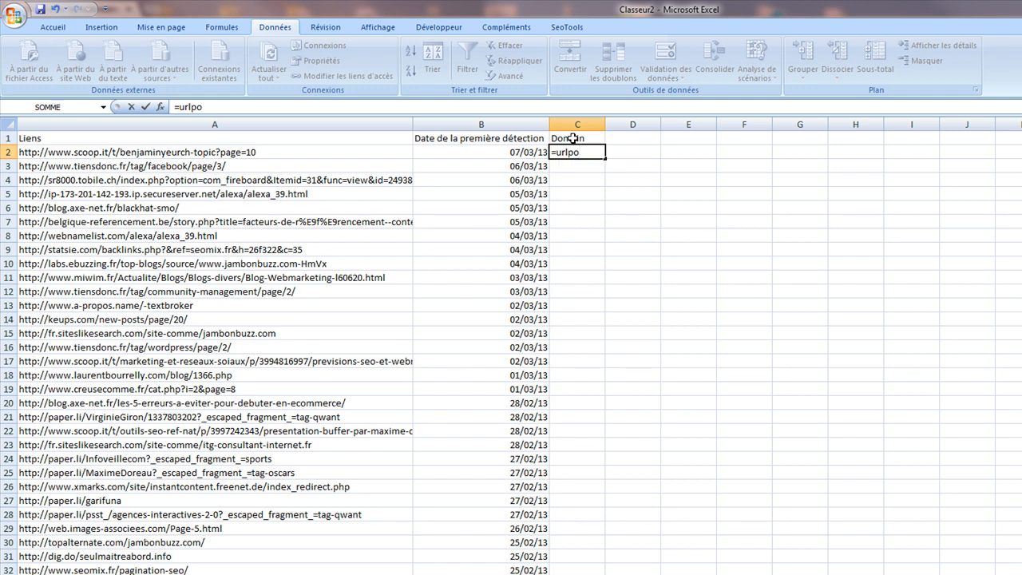
key("BackSpace")
type("r")
type("operty(-")
left_click(231, 151)
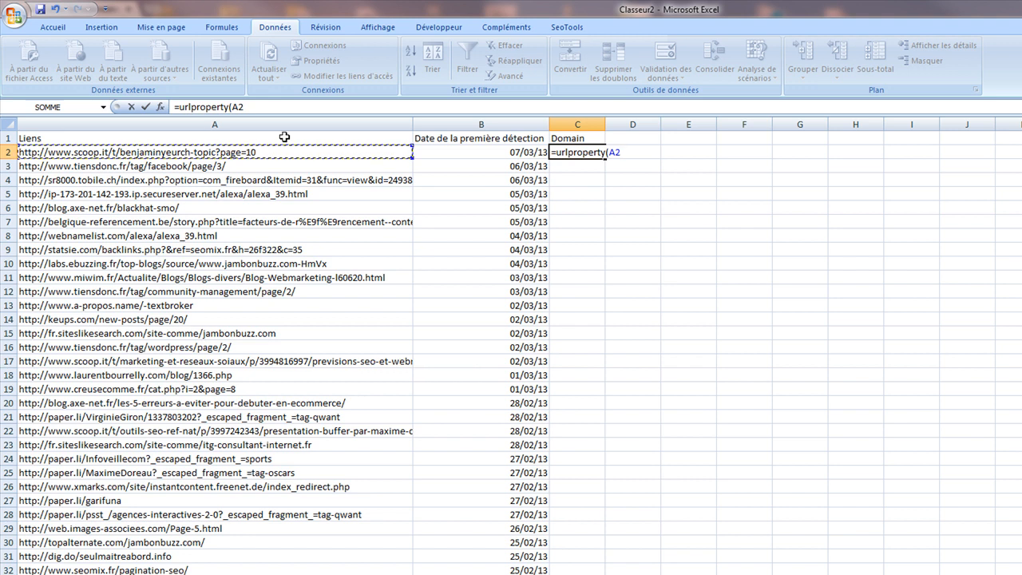
type(";\"domai")
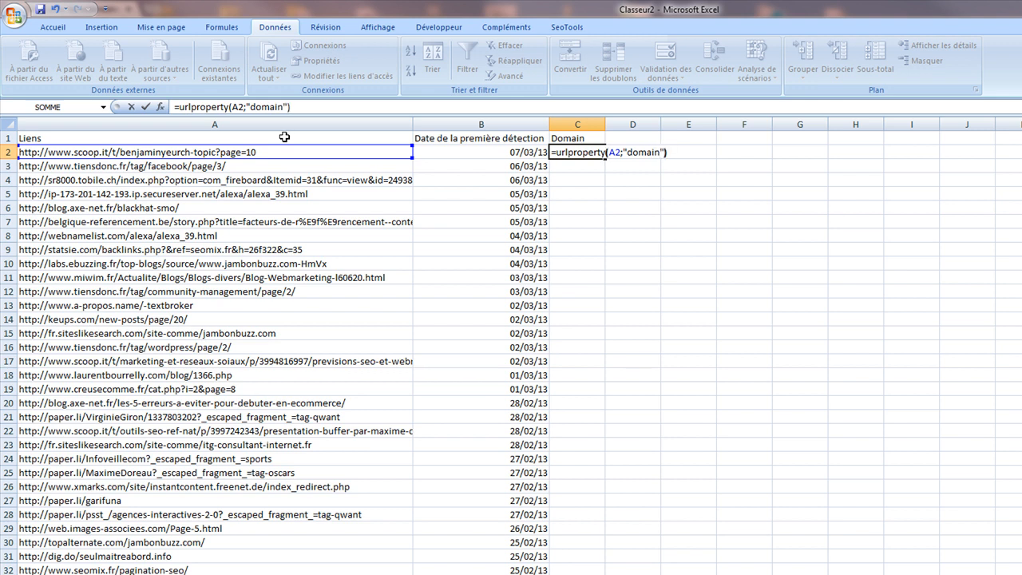
type("n\")")
key("Return")
key("Up")
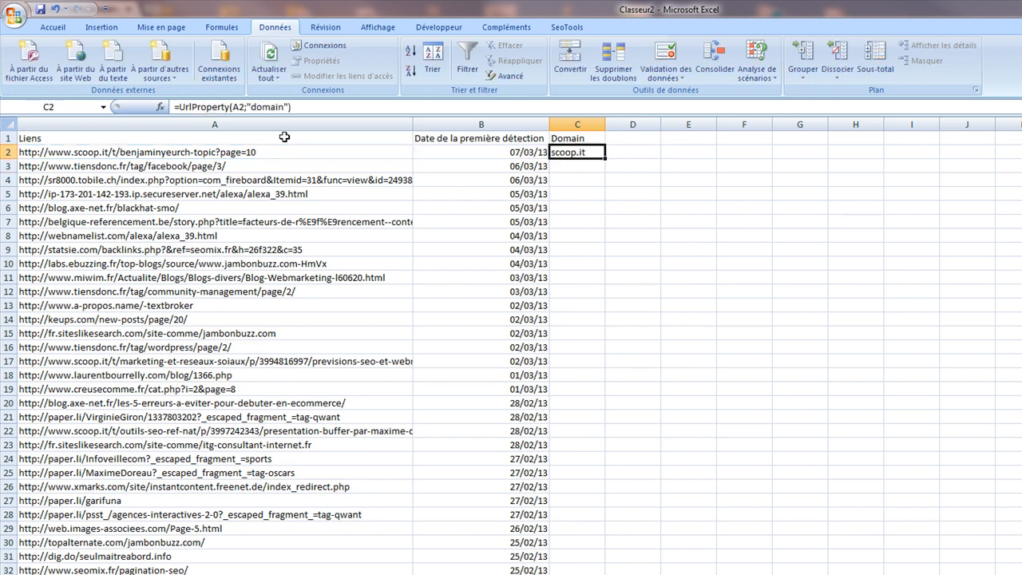
Change the property argument of the formula in C2 to "host"
double_click(267, 107)
type("\"host\"")
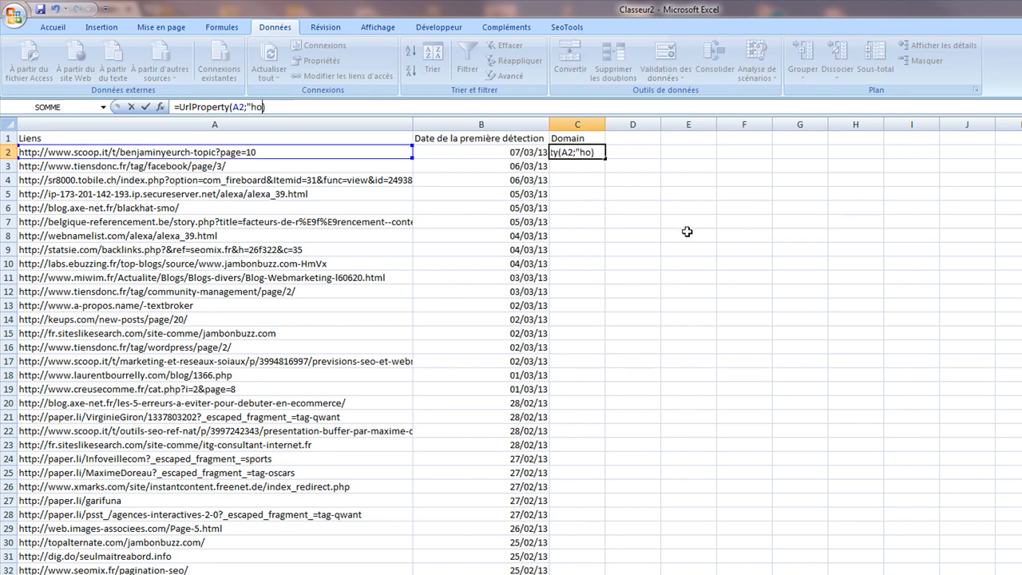
key("Return")
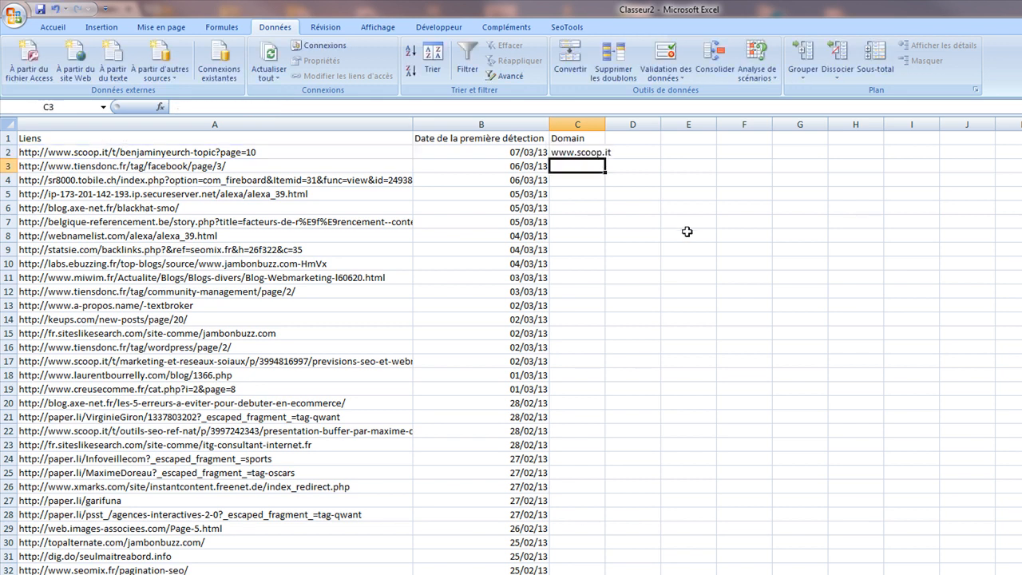
Copy the C2 formula down the whole Domain column and widen the column to fit the host names
left_click(594, 152)
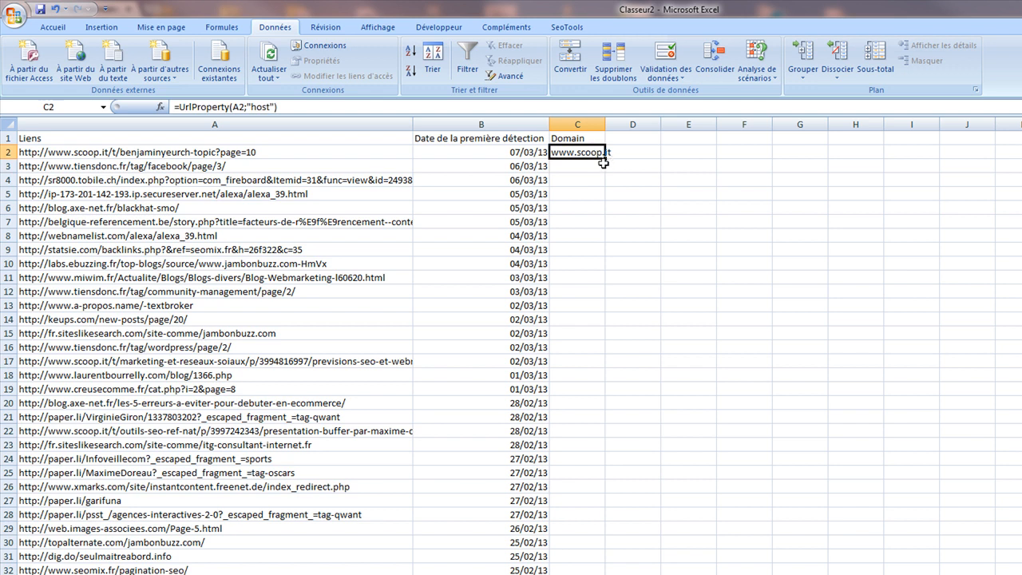
double_click(604, 159)
left_click_drag(604, 124, 784, 124)
Add the header TLD in cell D1
left_click(813, 136)
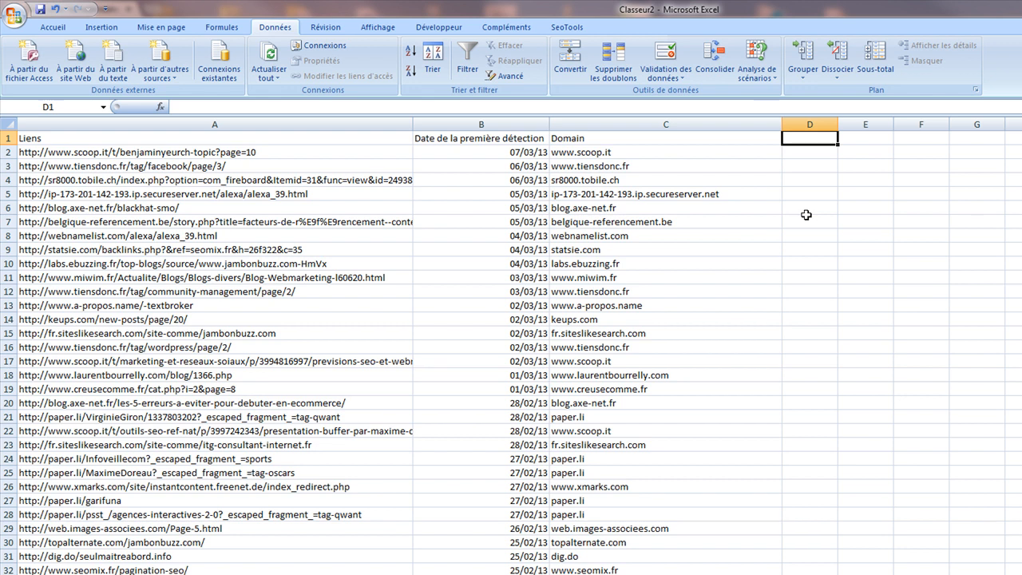
type("TLD")
key("Return")
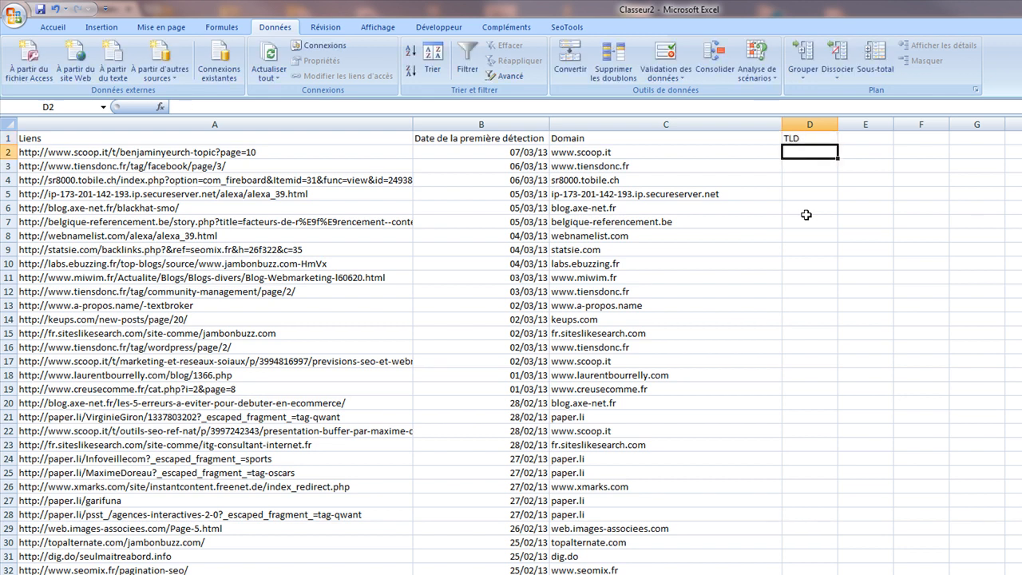
Reuse the host formula from C2 in cell D2 with the property changed, giving =UrlProperty(A2;"tld")
key("Left")
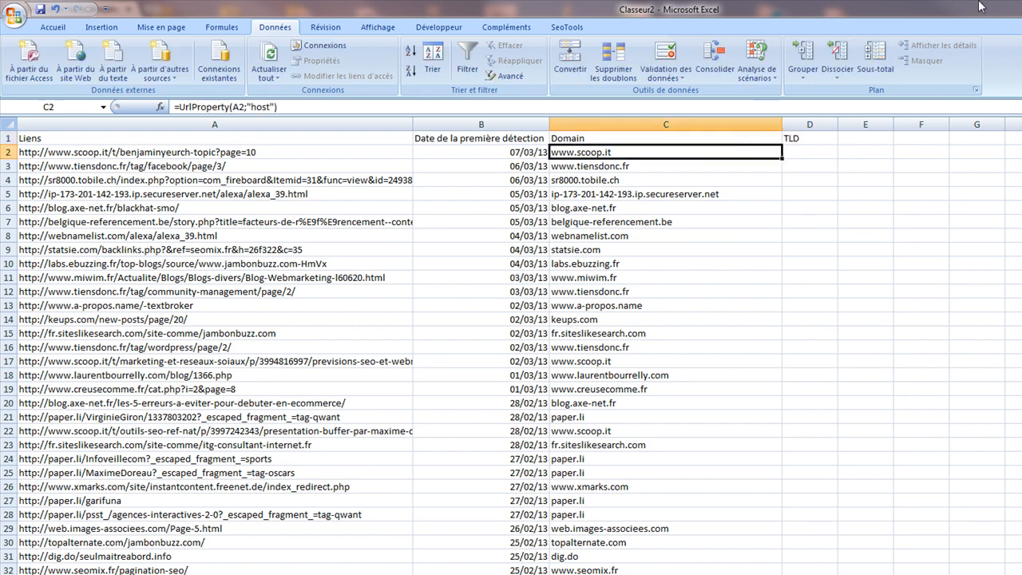
left_click(326, 110)
key("Escape")
left_click(810, 152)
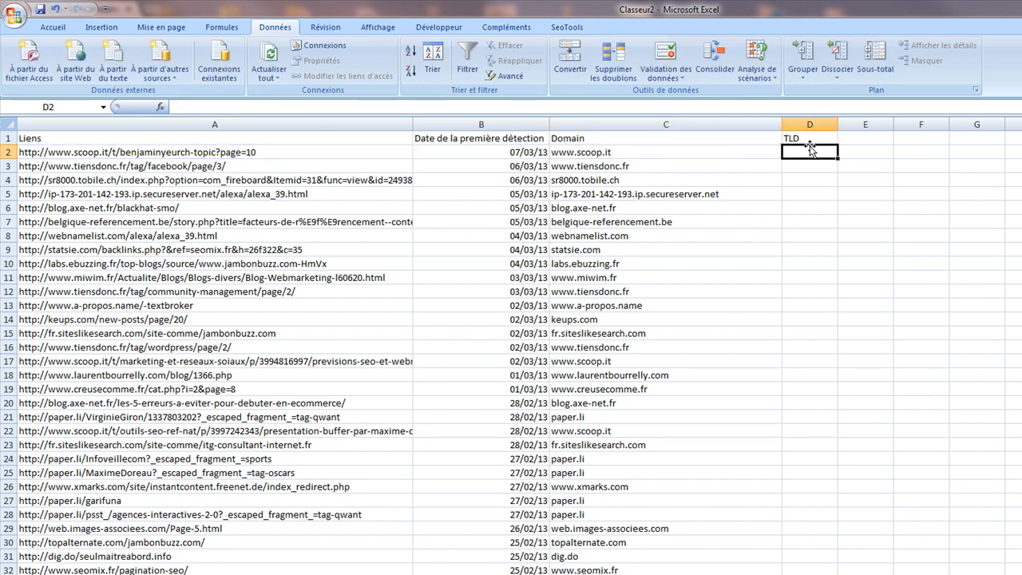
left_click(279, 107)
type("=UrlProperty(A2;\"host\")")
double_click(261, 107)
type("\"tld\"")
key("Return")
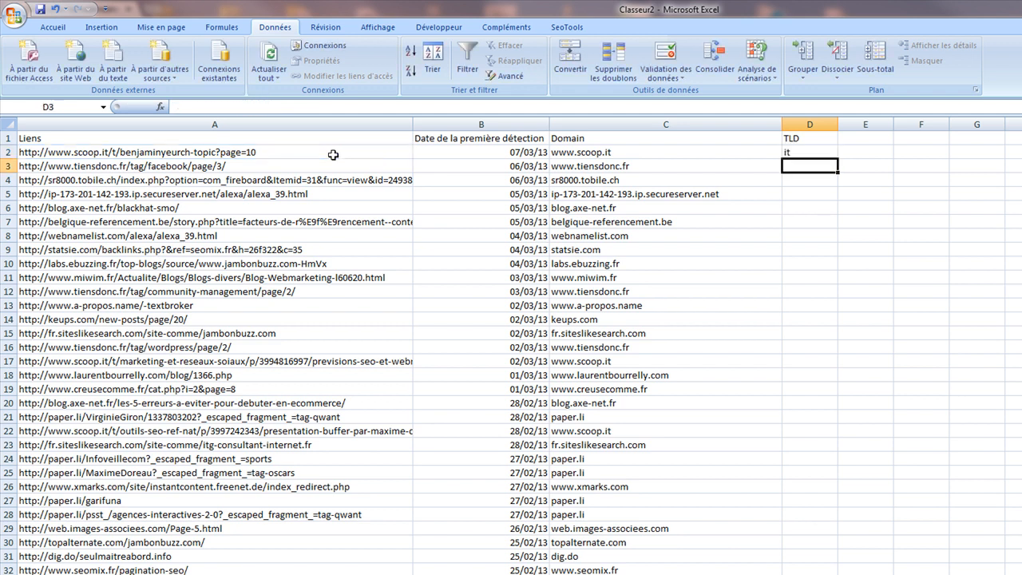
Copy the D2 formula down the whole TLD column
left_click(617, 152)
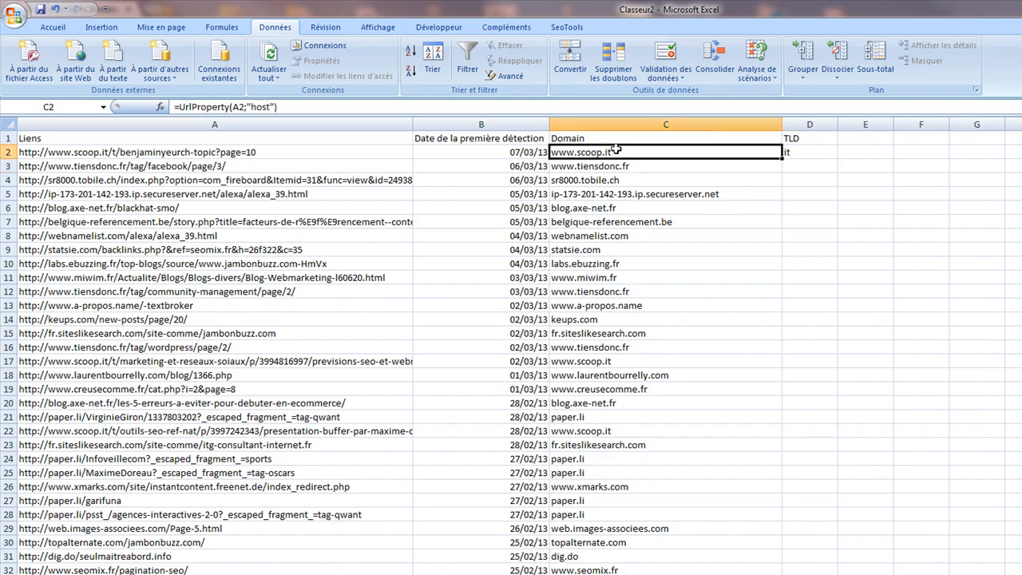
left_click(809, 148)
double_click(837, 158)
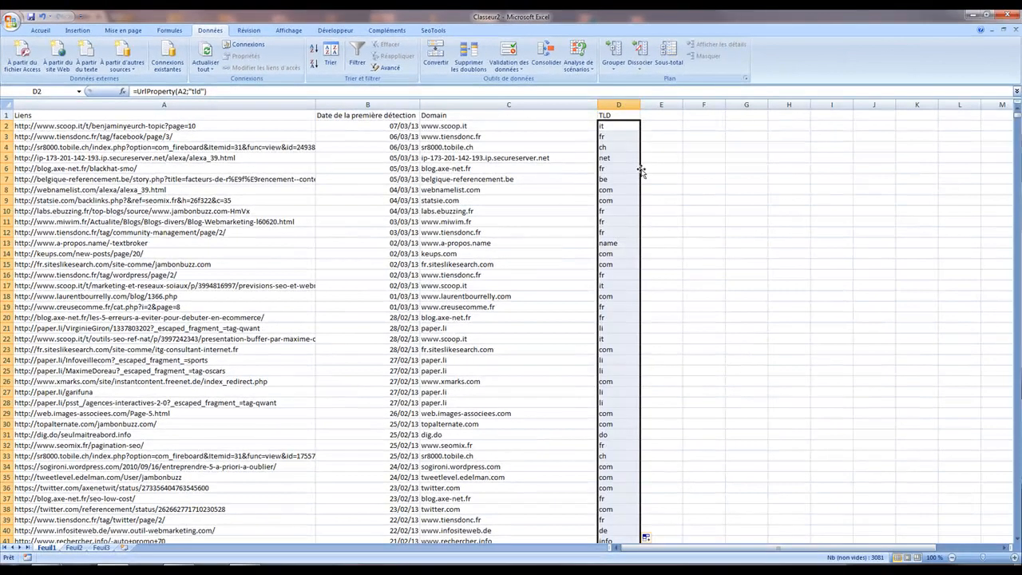
left_click(621, 166)
left_click(619, 265)
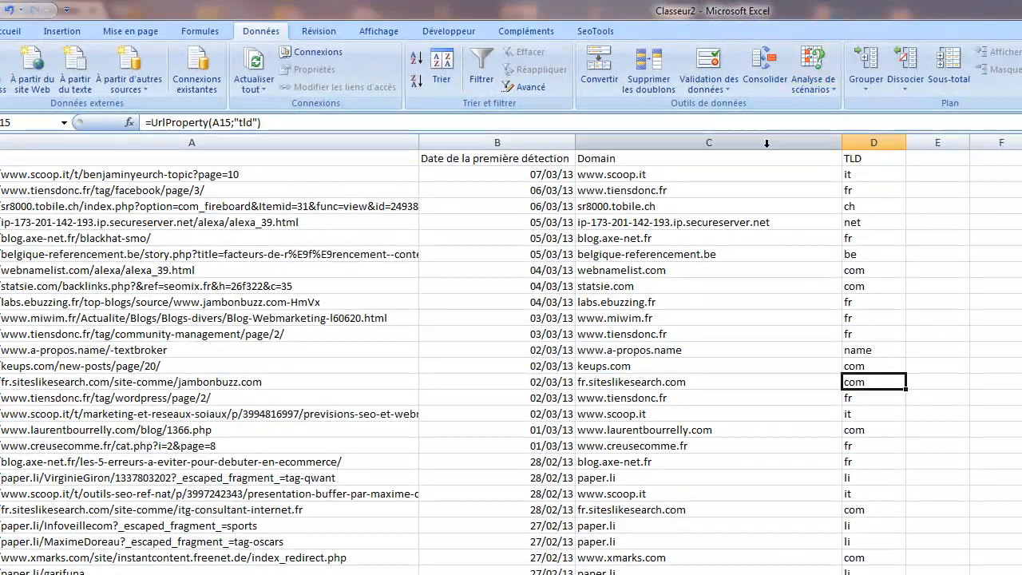
left_click(795, 159)
left_click(916, 163)
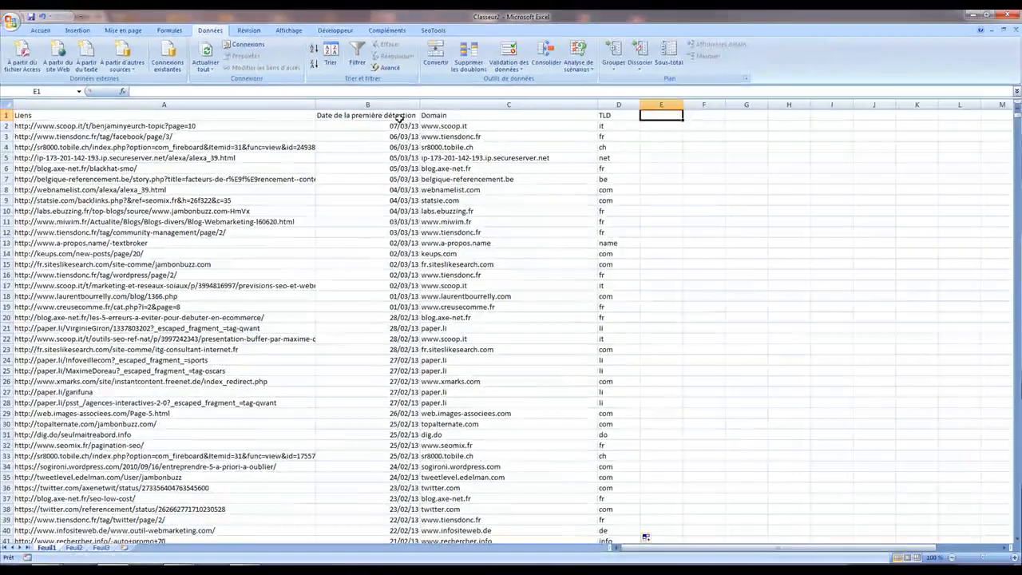
left_click(544, 162)
left_click_drag(389, 125, 503, 424)
Add filters to the table's header row and sort the links by first detection date from newest to oldest
left_click(405, 170)
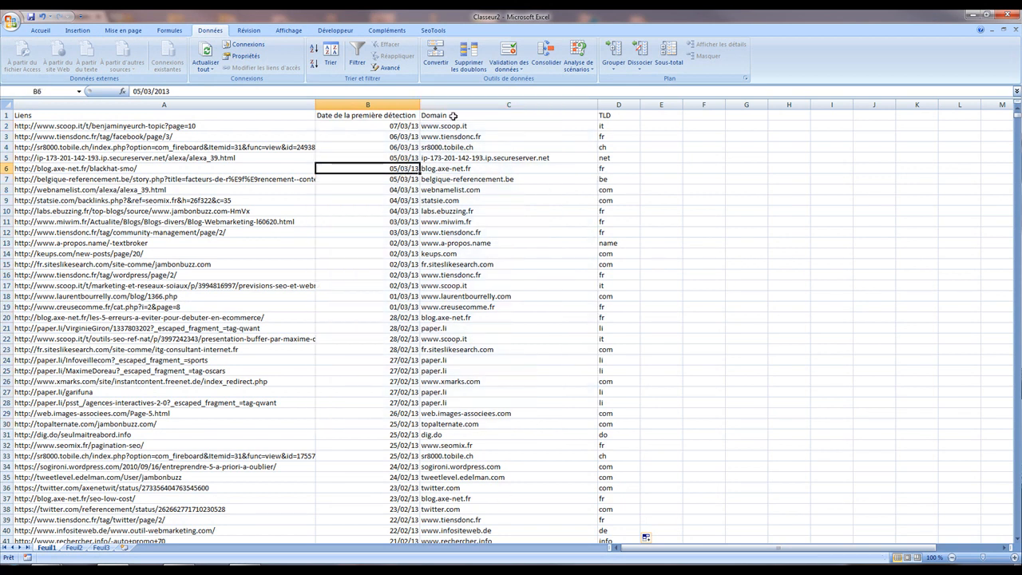
left_click(365, 59)
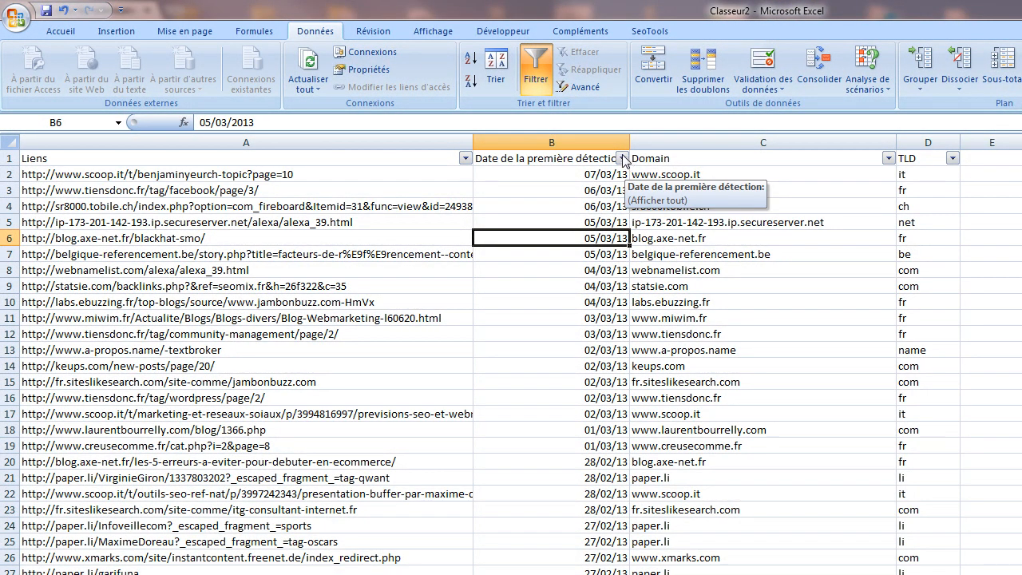
left_click(622, 159)
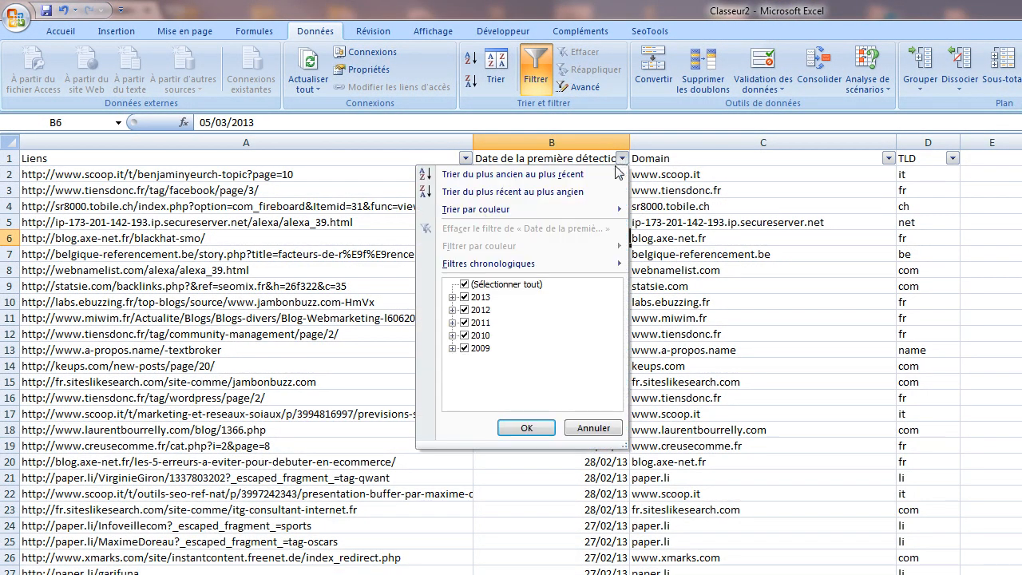
left_click(511, 192)
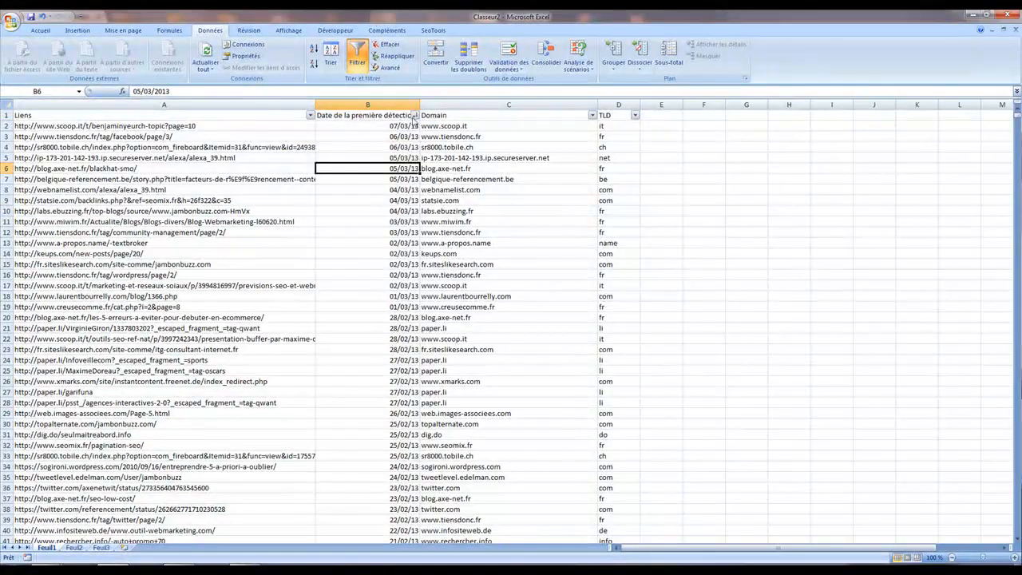
Re-sort the links by first detection date from oldest to newest
left_click(397, 135)
scroll(451, 297, "down", 1)
scroll(458, 310, "up", 1)
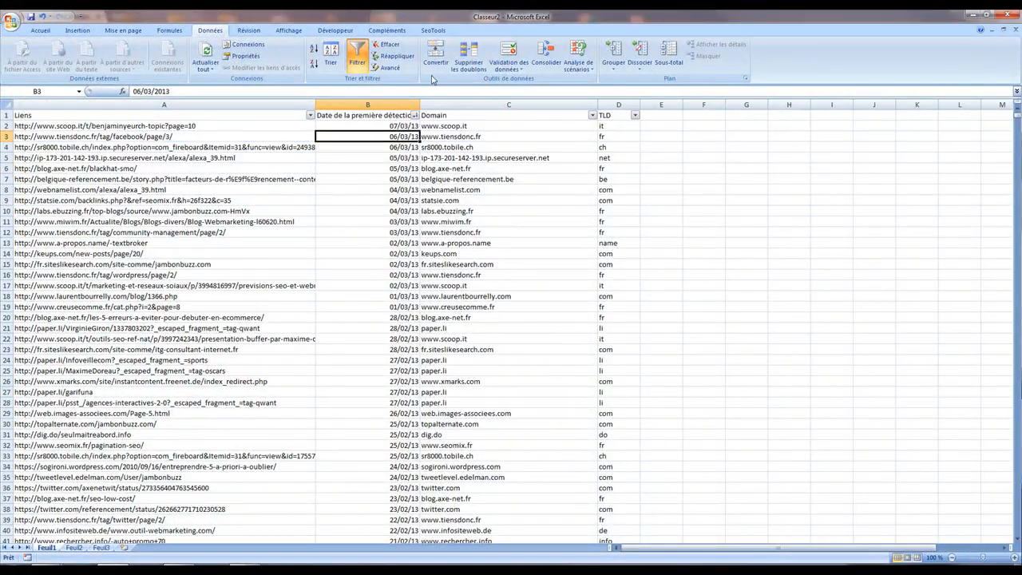
left_click(415, 115)
left_click(374, 132)
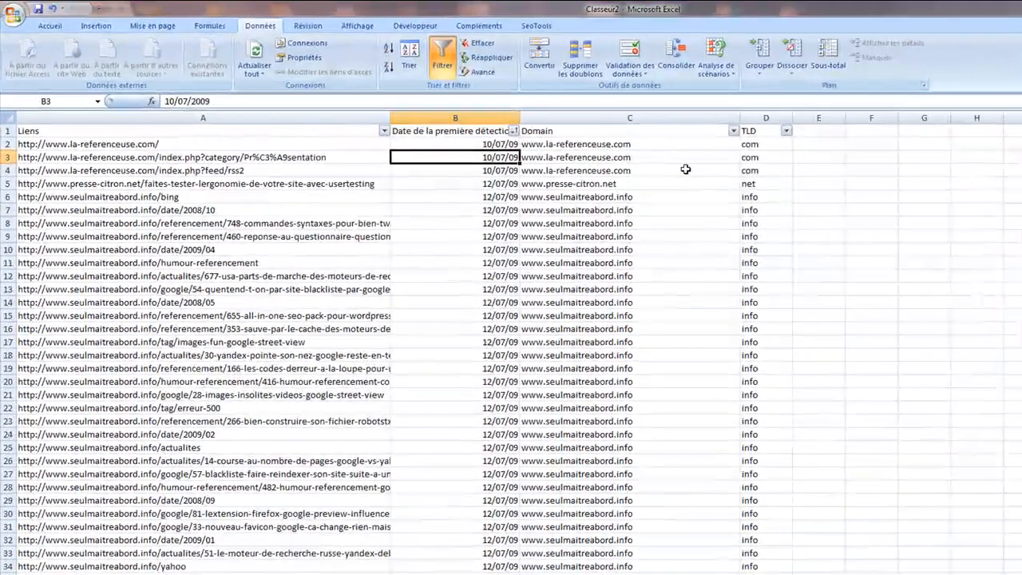
Add the header Nouveau Domain in cell E1
left_click(662, 126)
left_click(818, 131)
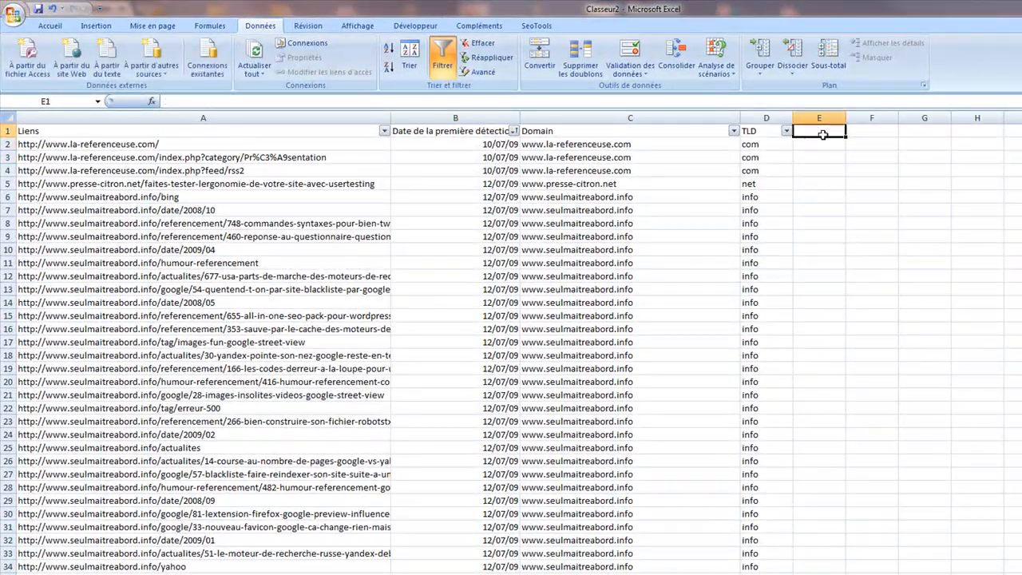
type("Unique")
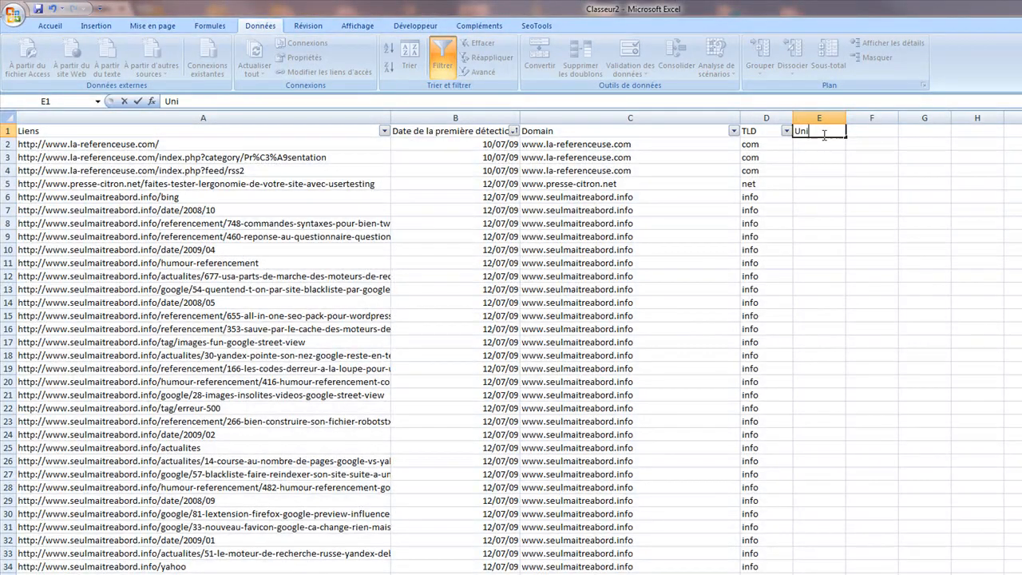
key("BackSpace")
key("BackSpace")
type("Nouveau Doma")
key("Return")
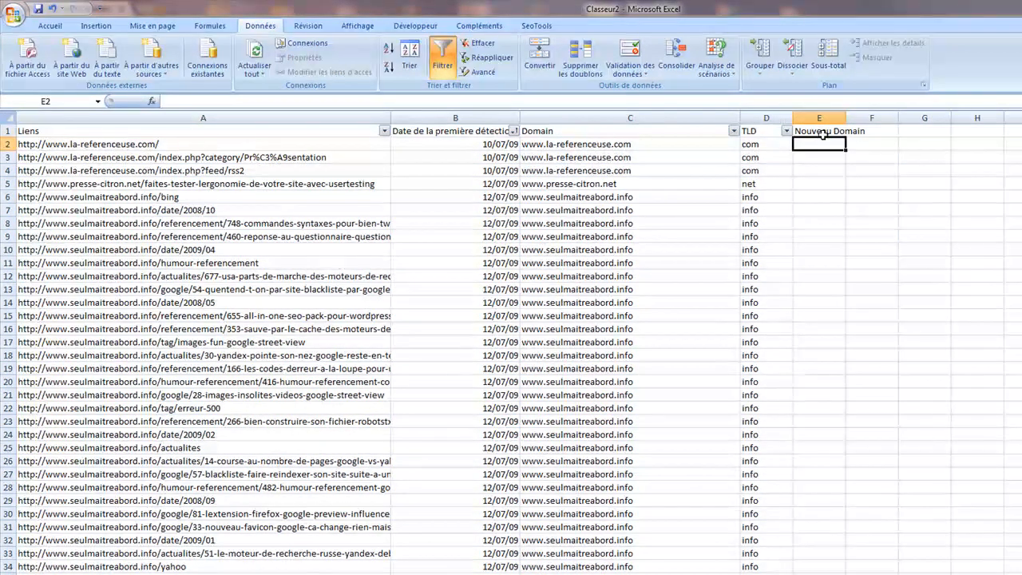
Enter =NB.SI($C$2:C2;C2) in E2 to count the domain's occurrences up to that row, with the range start fixed
type("=nb.si(")
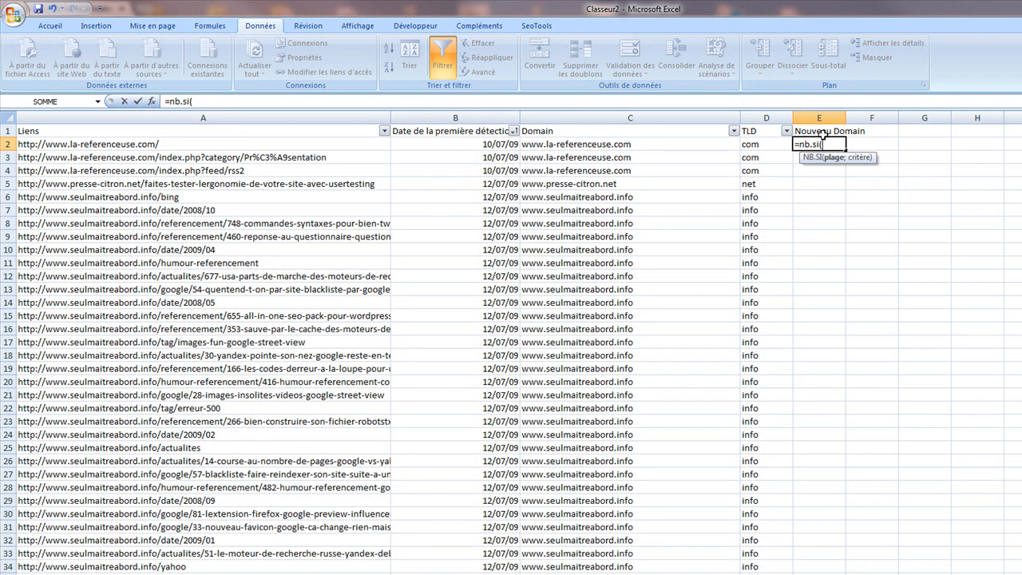
left_click(622, 143)
left_click(280, 102)
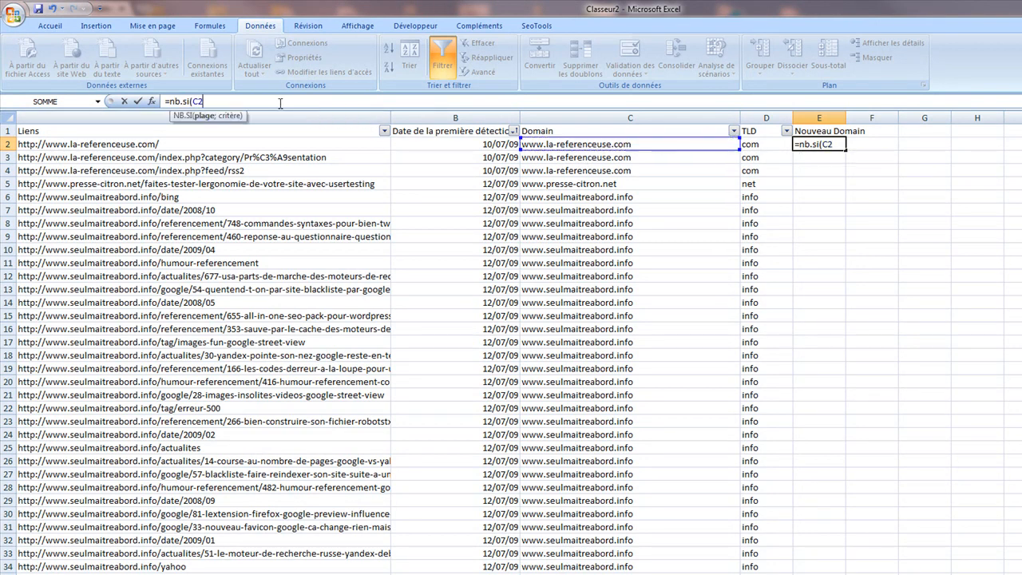
type(":C2")
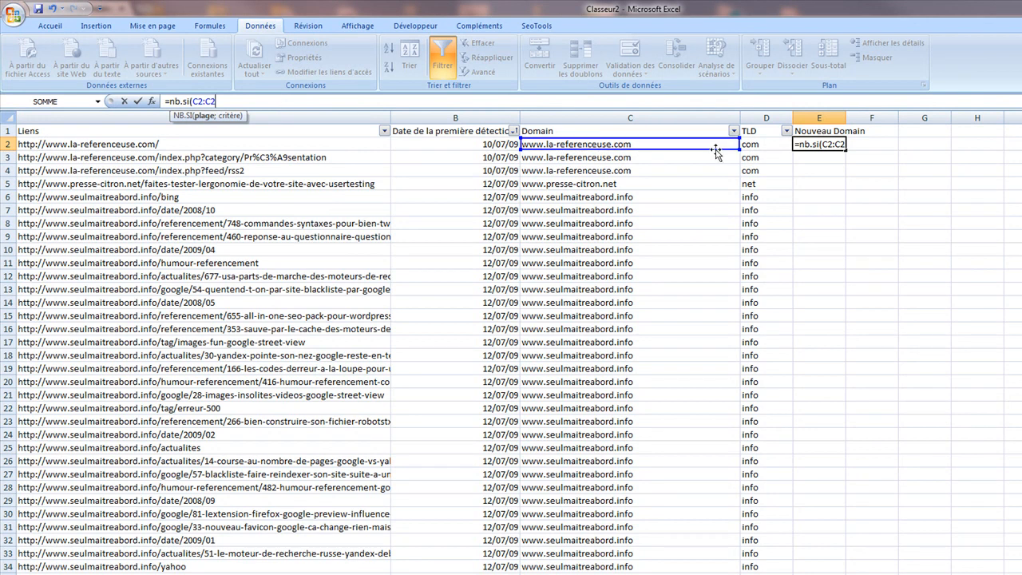
key("F4")
left_click(210, 109)
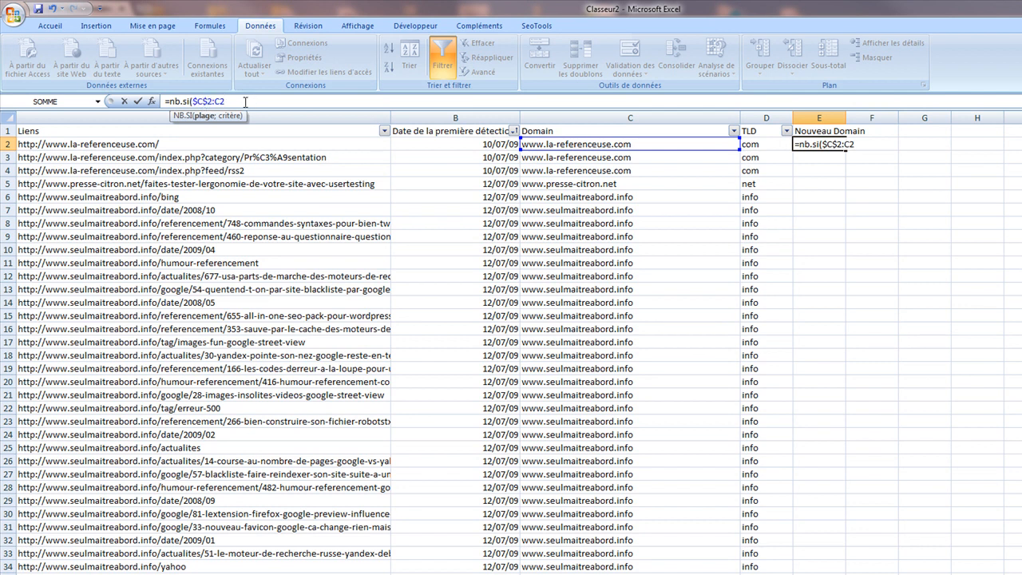
type(";C2")
key("Return")
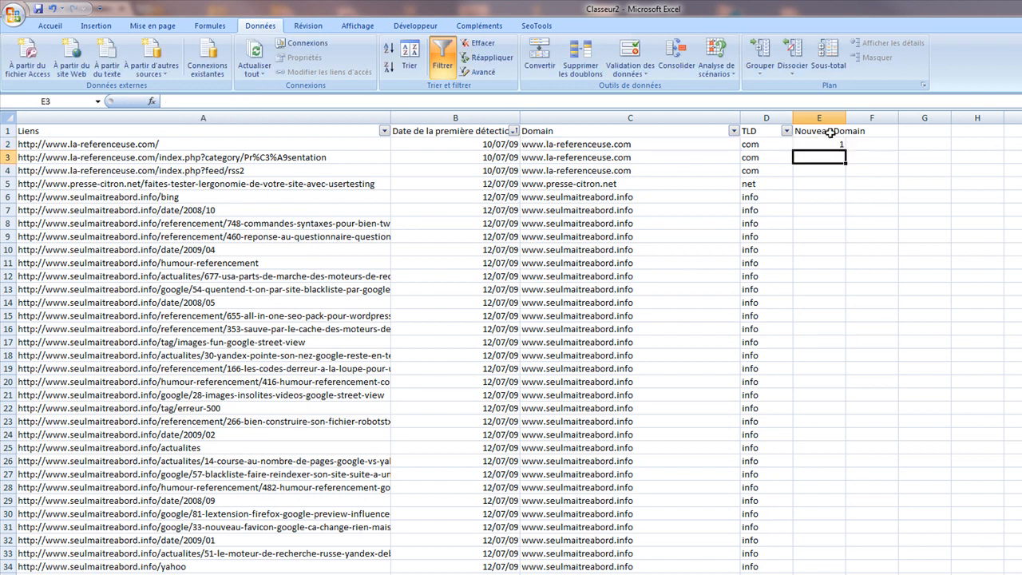
Copy the E2 count formula into E3 and inspect the range end in the copied formula
left_click(830, 141)
left_click_drag(848, 157, 848, 165)
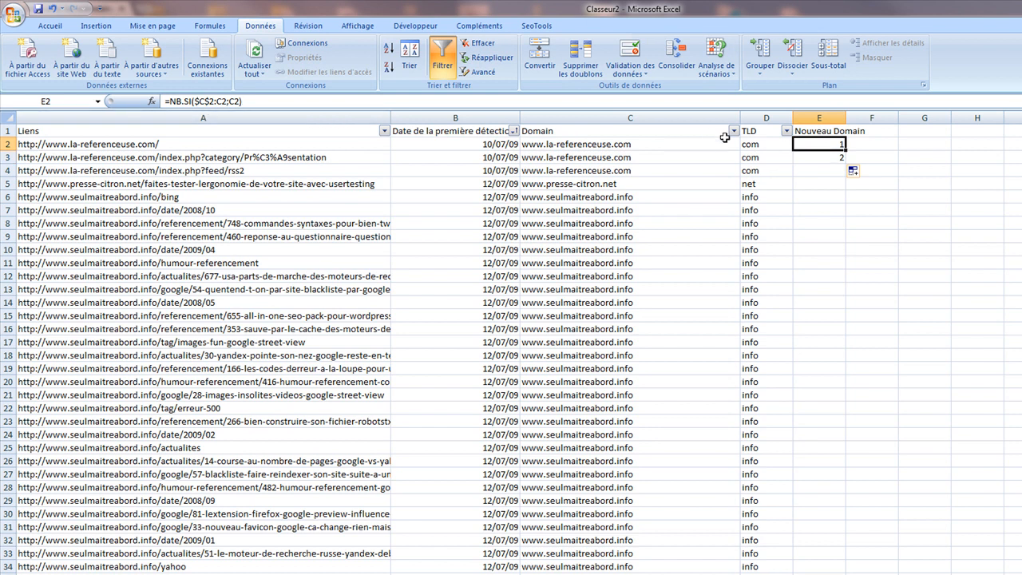
left_click(825, 160)
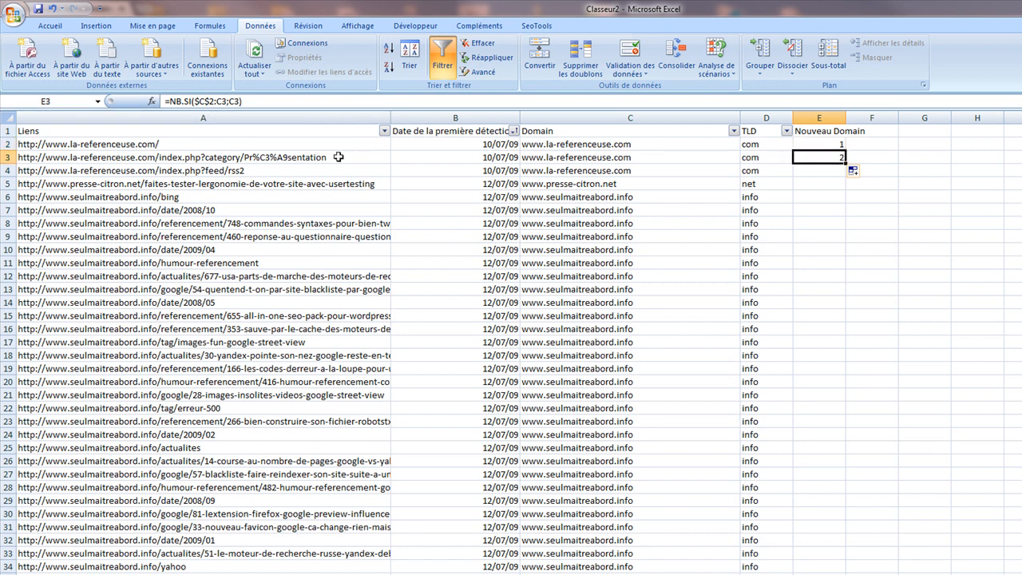
double_click(227, 101)
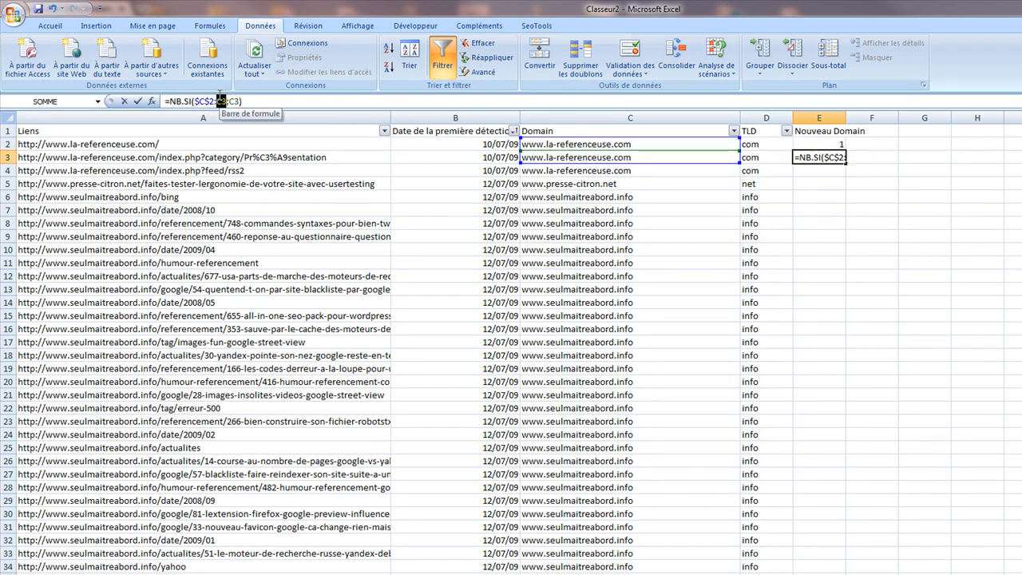
key("Escape")
Examine the range and criterion of the E2 count formula against the first host names in the Domain column
left_click(811, 147)
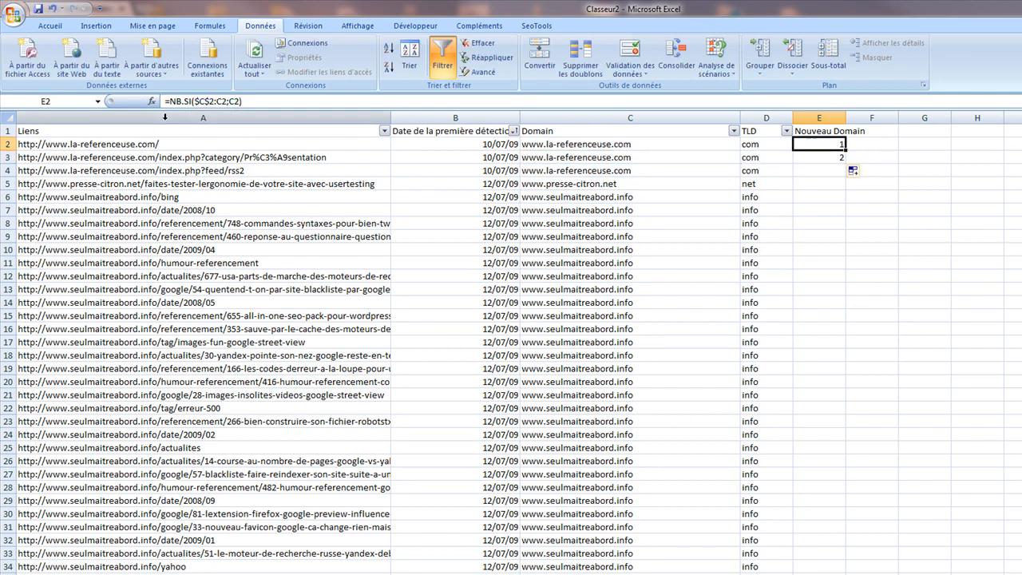
left_click(233, 102)
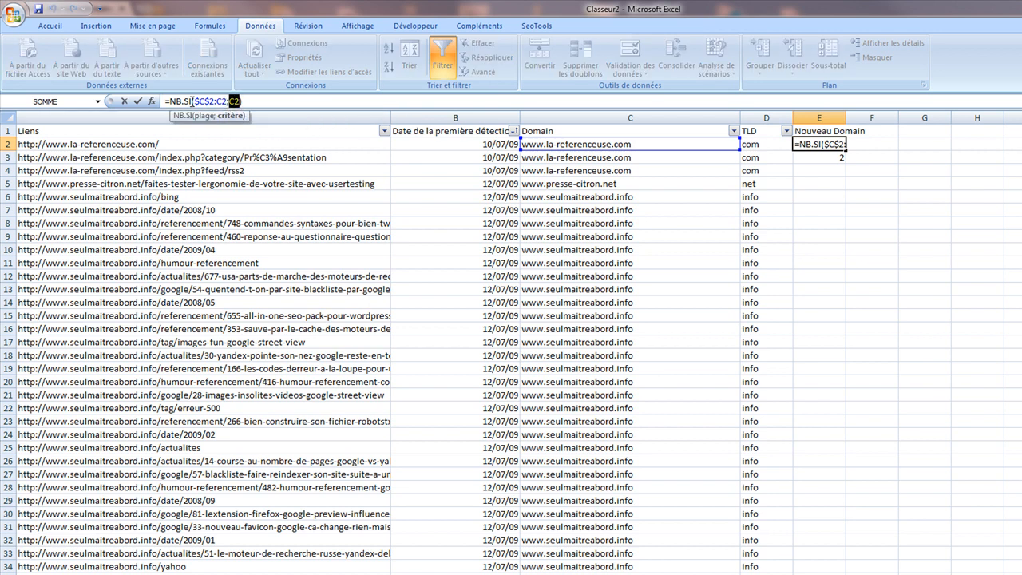
left_click(588, 145)
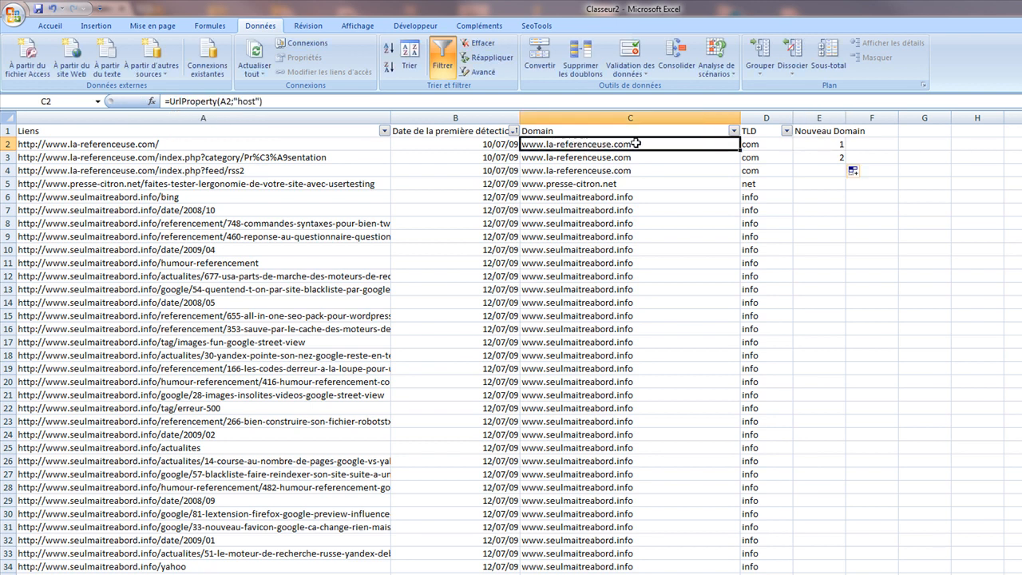
left_click_drag(632, 144, 643, 183)
left_click(808, 159)
left_click_drag(819, 145, 818, 157)
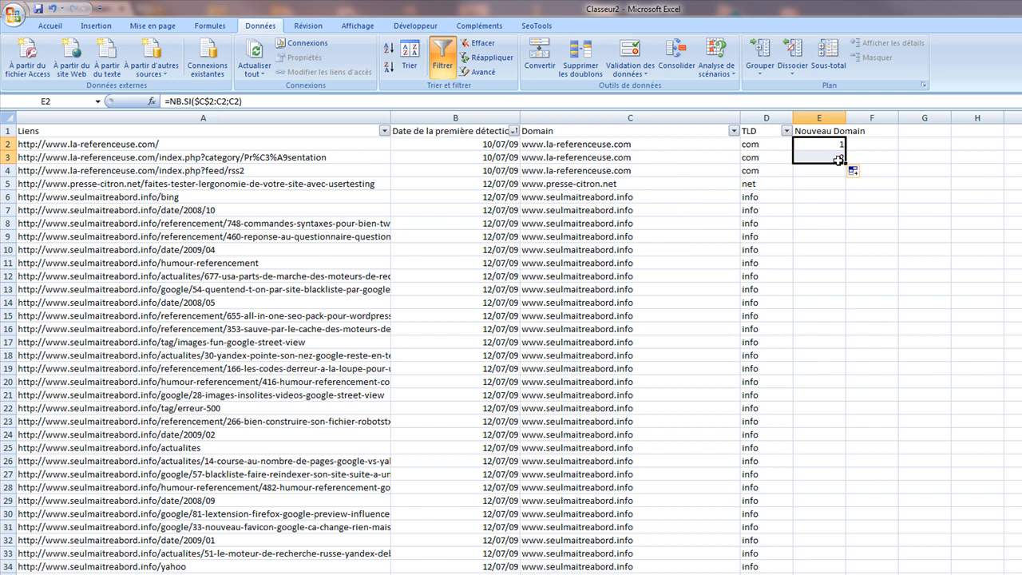
Extend the count formula from E2 down to E5 and compare the counts with the domains in C2:C5
left_click(638, 183)
left_click_drag(819, 144, 845, 186)
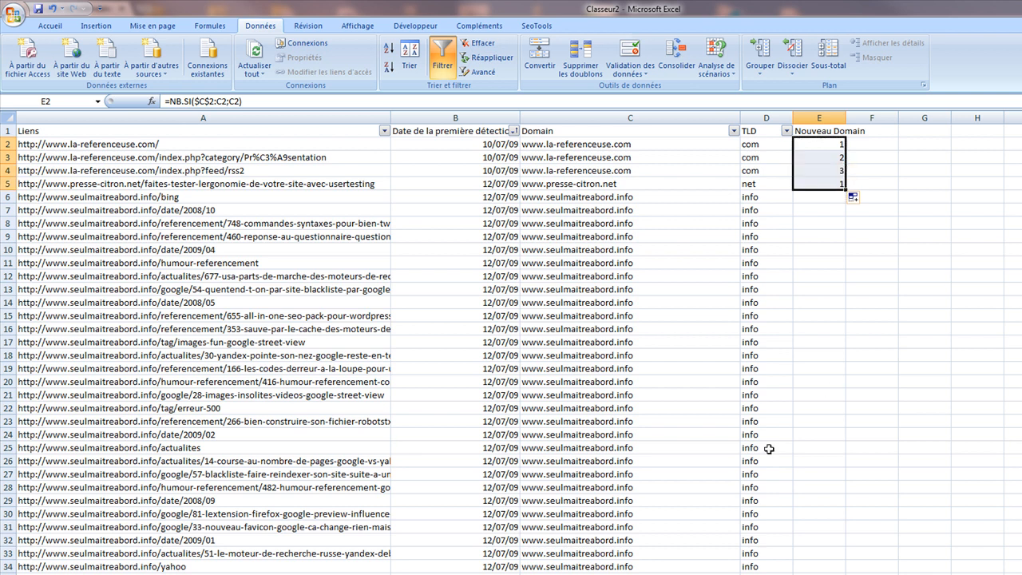
left_click(527, 143)
left_click(540, 155)
left_click(551, 172)
left_click(590, 185)
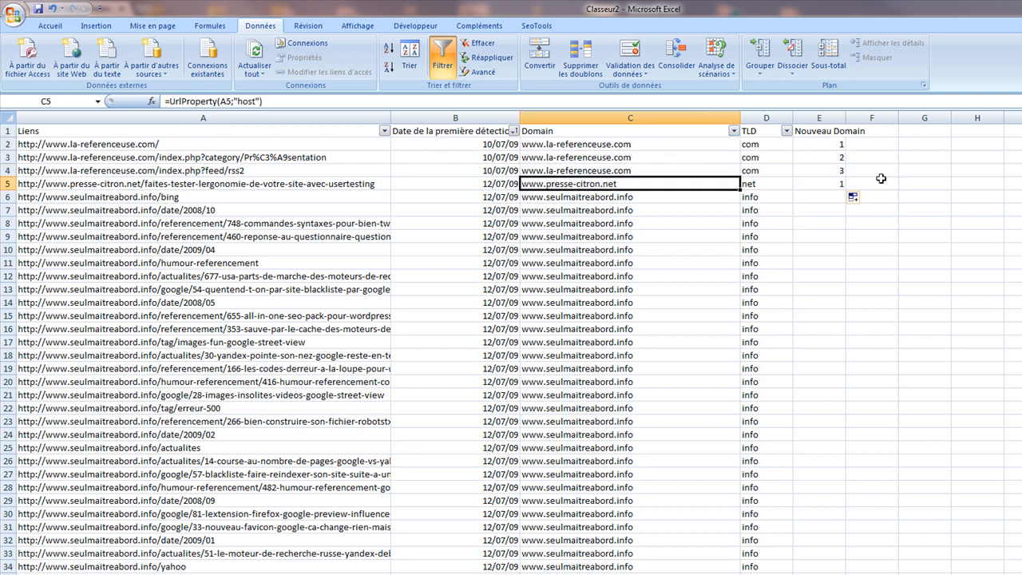
left_click(835, 184)
left_click(835, 155)
Wrap the E2 count in a SI test giving 0 for repeated domains and 1 otherwise: =SI(NB.SI($C$2:C2;C2)>1;0;1)
left_click(822, 143)
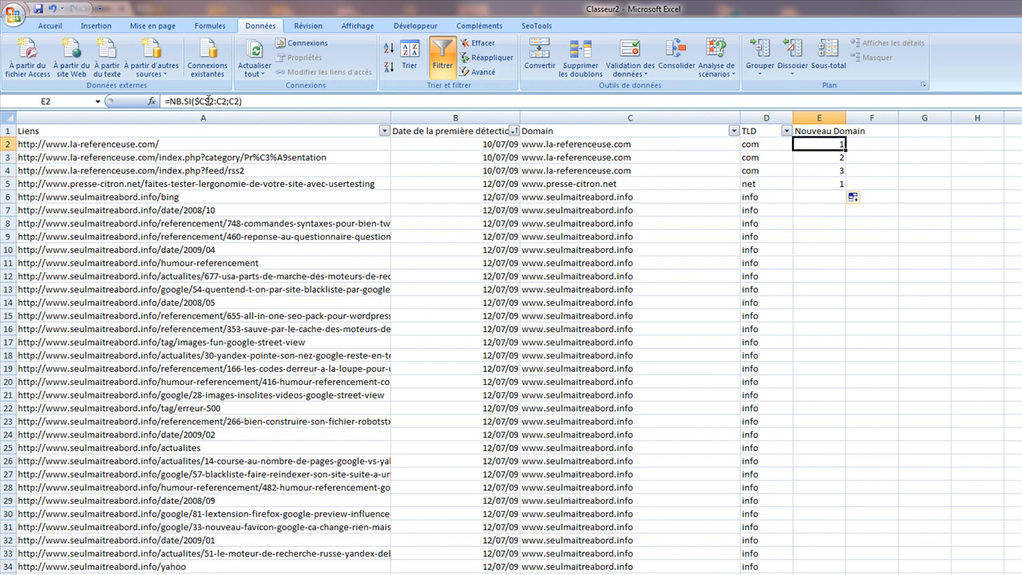
left_click(176, 102)
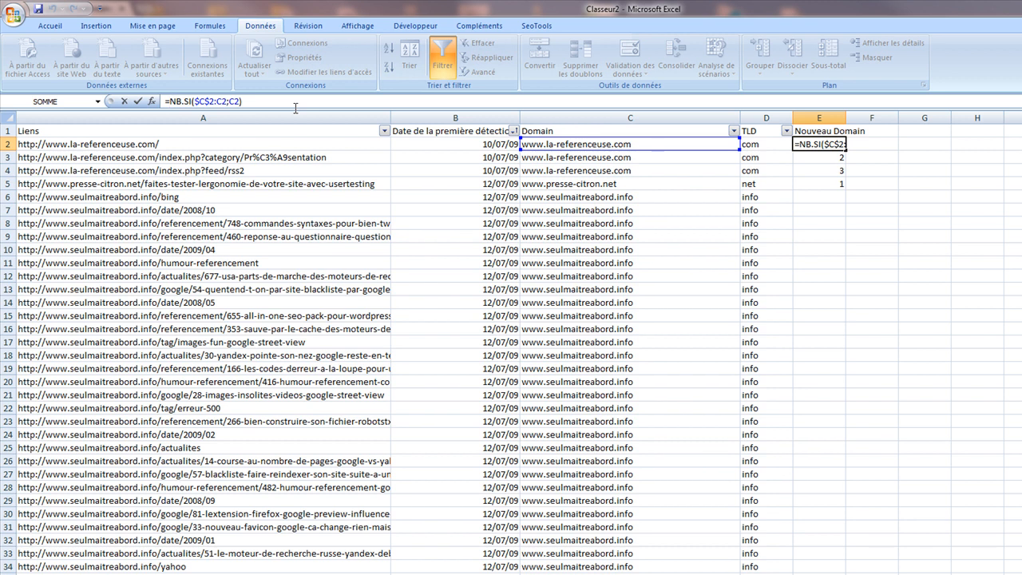
type("si")
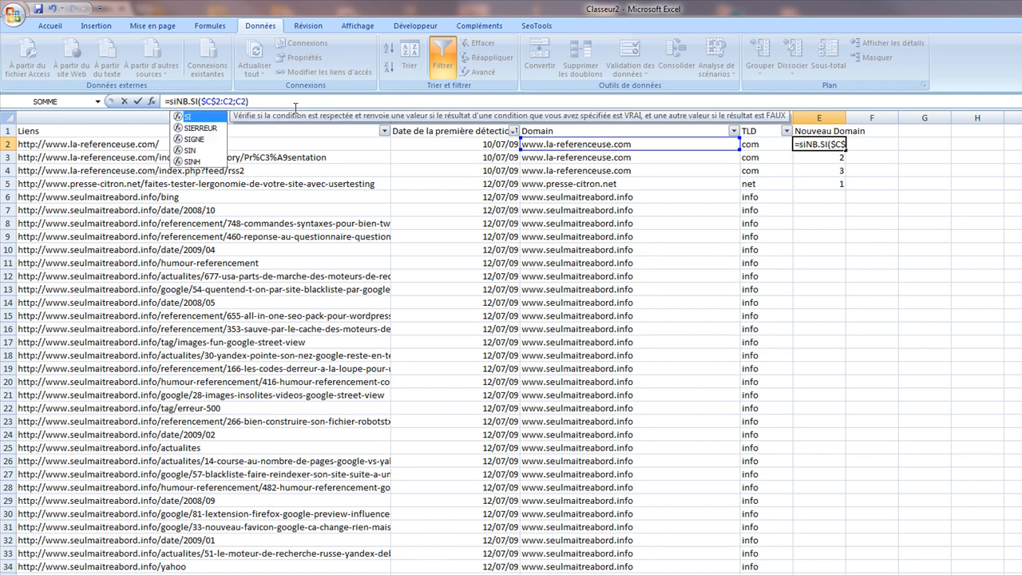
type("(")
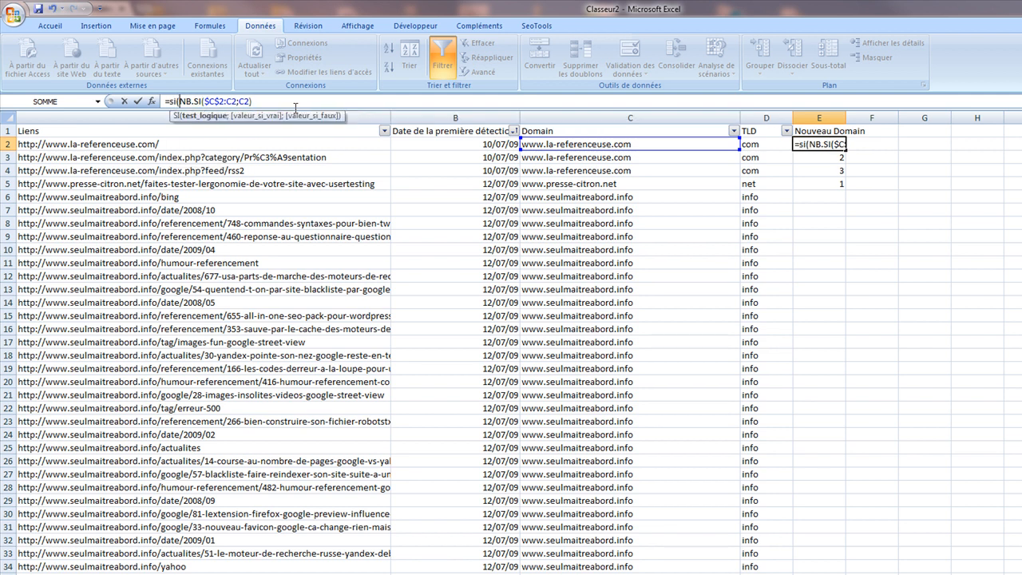
left_click(296, 107)
type(">1;")
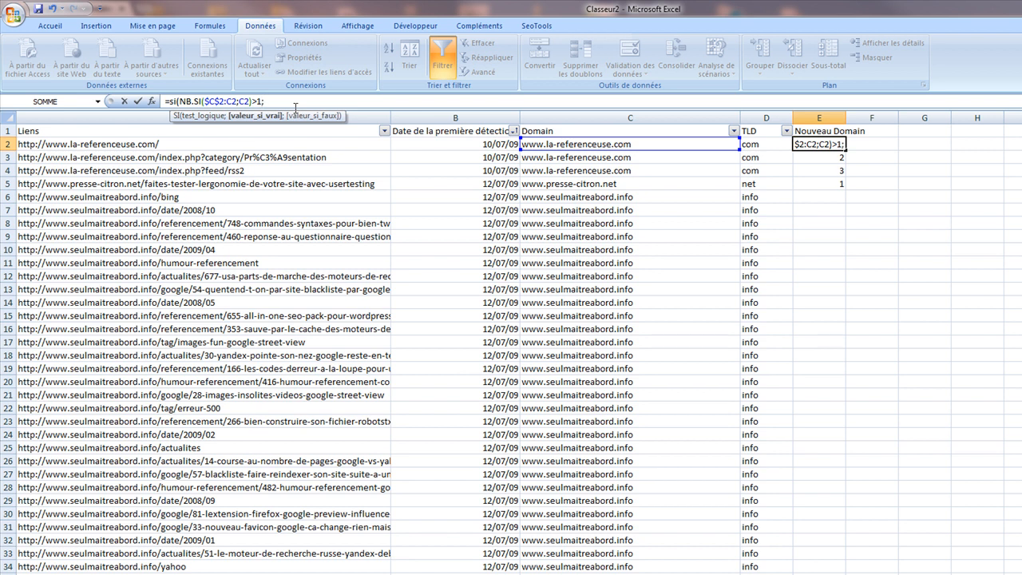
type("0")
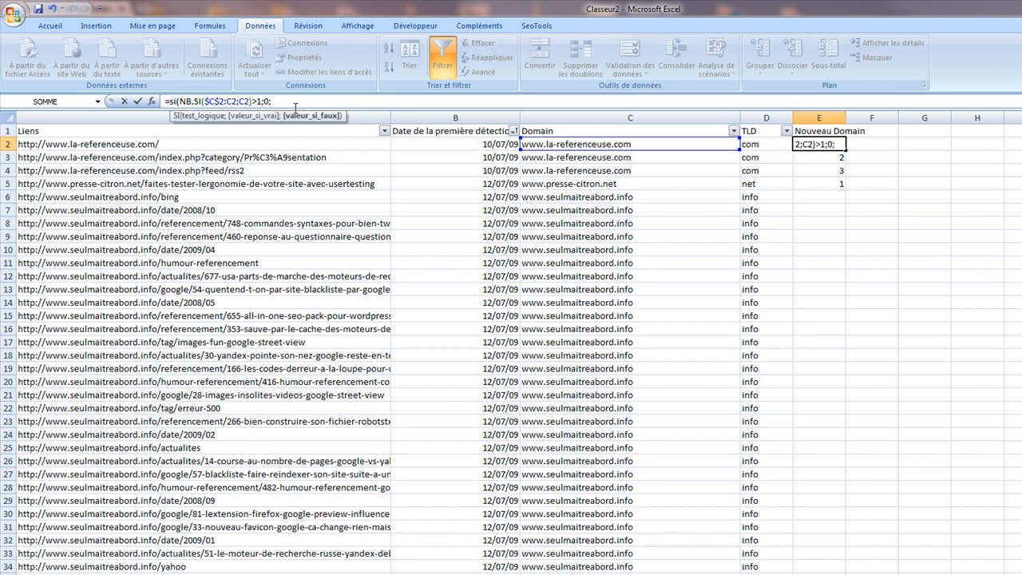
type("1")
key("Return")
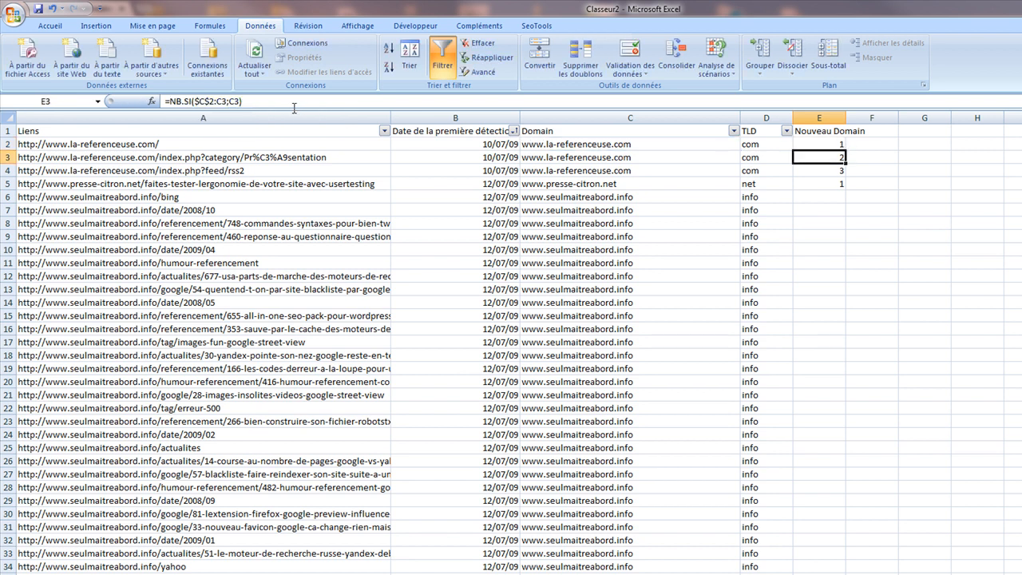
Copy the E2 SI formula down to E5, replacing the plain counts
left_click(839, 143)
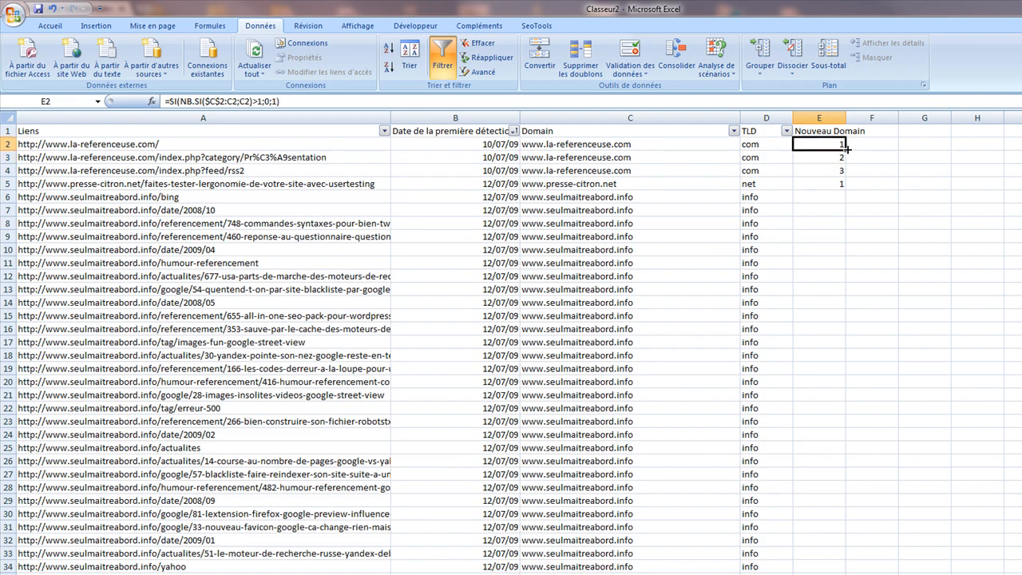
left_click_drag(847, 148, 846, 189)
left_click(863, 183)
left_click(890, 141)
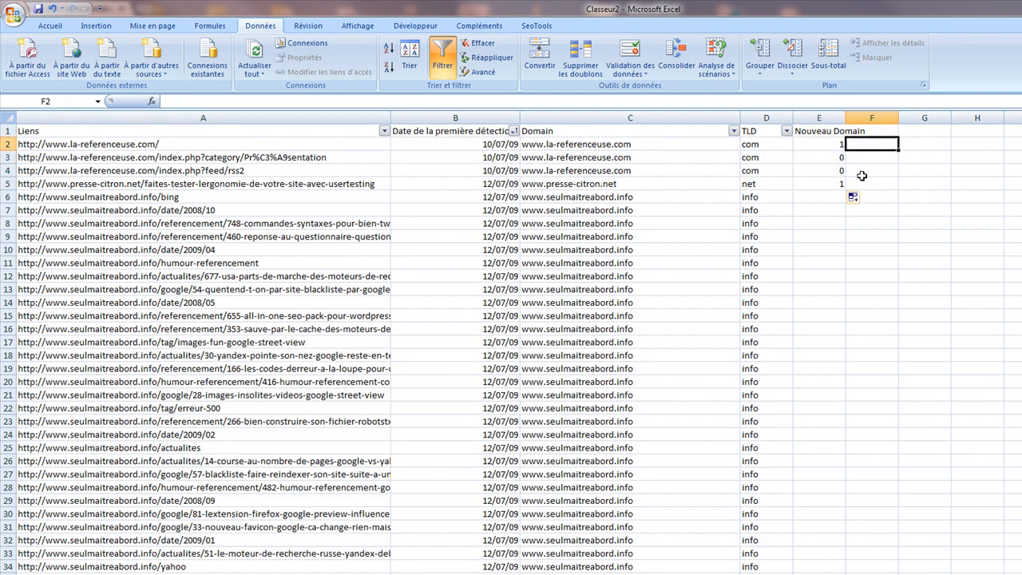
Fill the E5 formula down the rest of the Nouveau Domain column and check row 6 against its domain
left_click(818, 184)
double_click(845, 190)
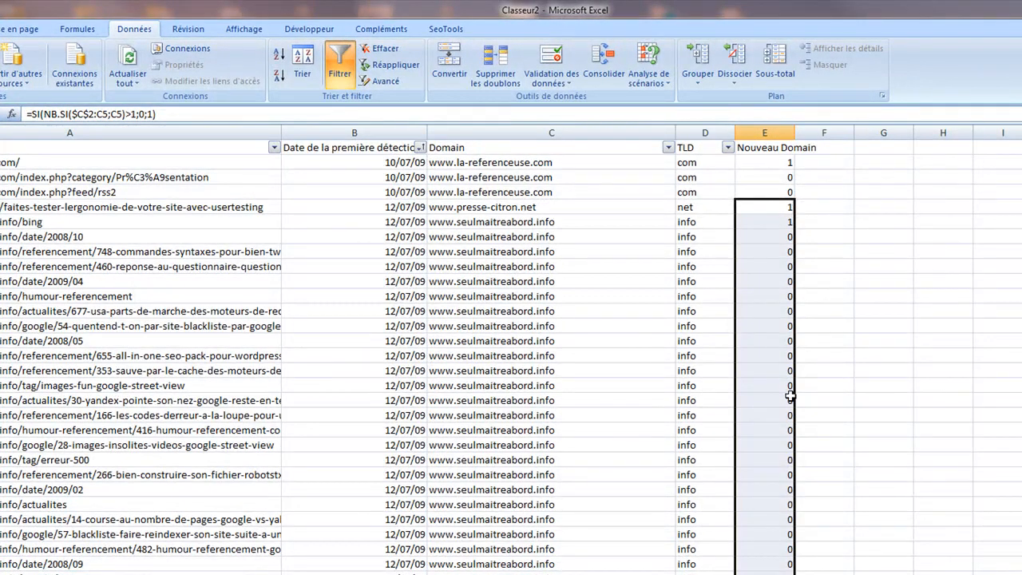
left_click(768, 355)
left_click(789, 222)
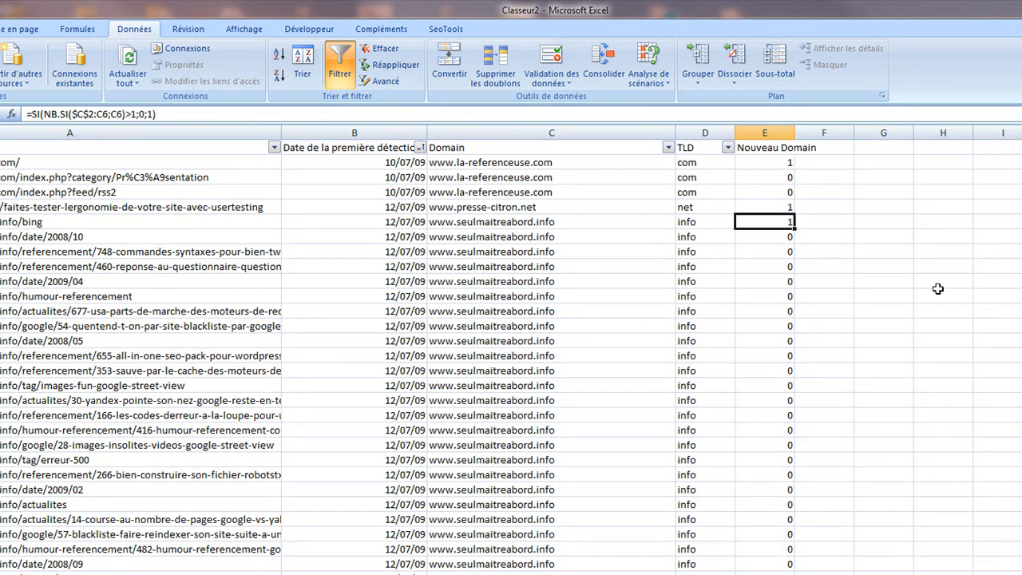
key("Left")
key("Left")
key("Right")
key("Left")
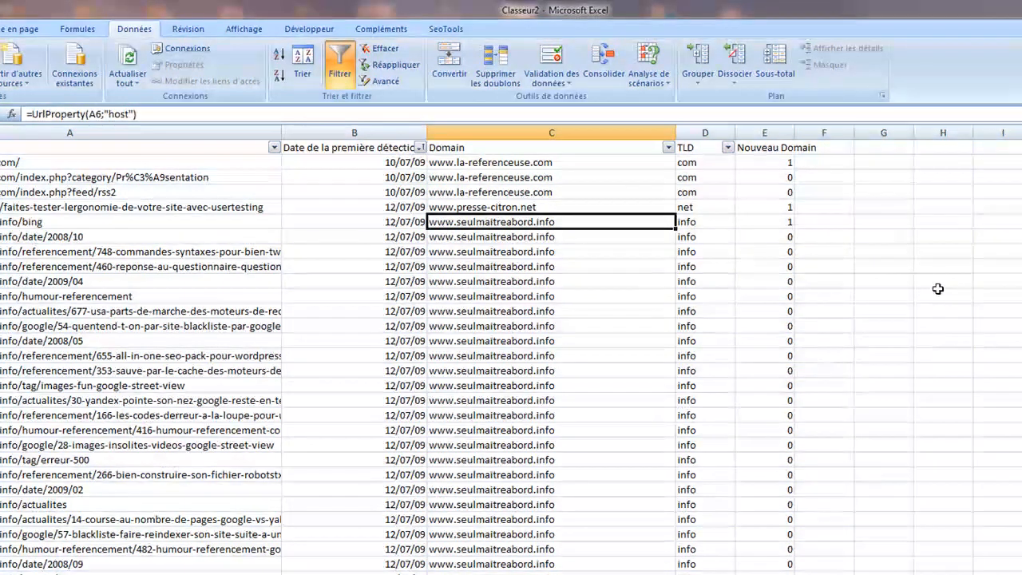
Compare the Nouveau Domain flags in rows 6 to 11 with the domains on the same rows
key("Right")
key("Left")
key("Right")
key("Right")
key("Left")
key("Right")
key("Left")
key("Left")
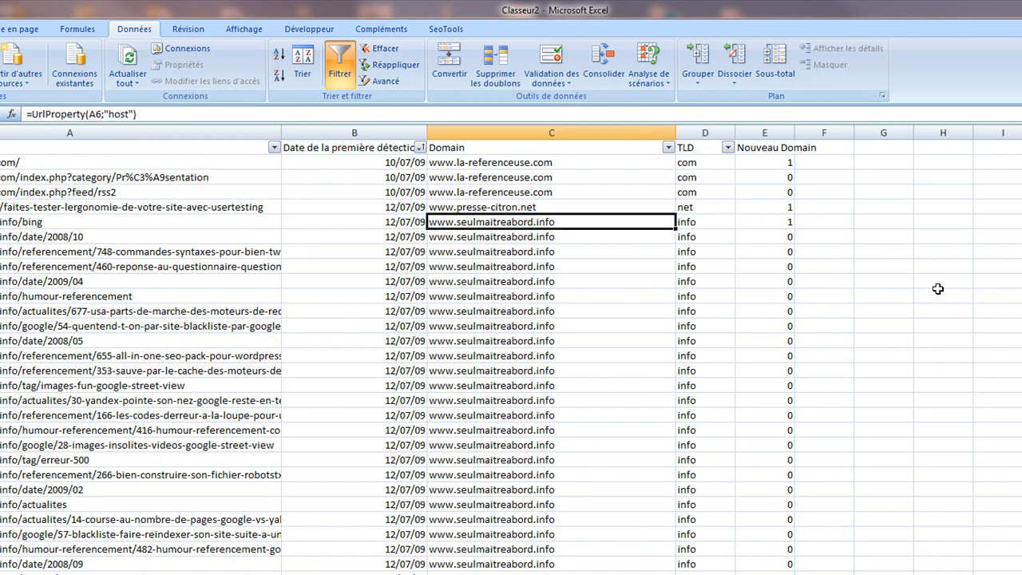
key("Right")
key("Right")
key("Down")
key("Down")
key("Down")
key("Down")
key("Down")
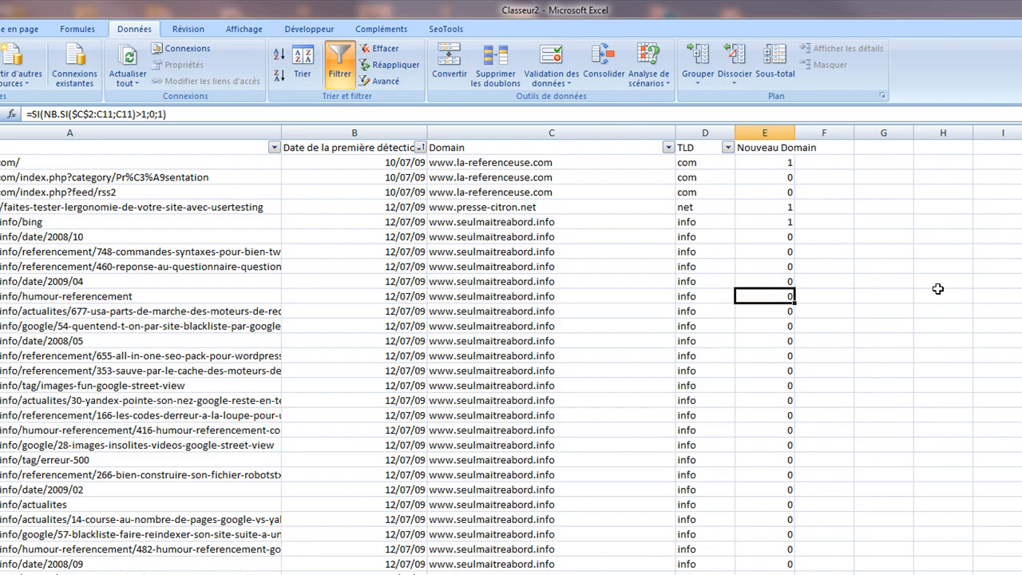
Check the Nouveau Domain flags further down the list against the domains in rows 47 and 64
scroll(745, 386, "down", 7)
left_click(599, 524)
scroll(599, 525, "down", 2)
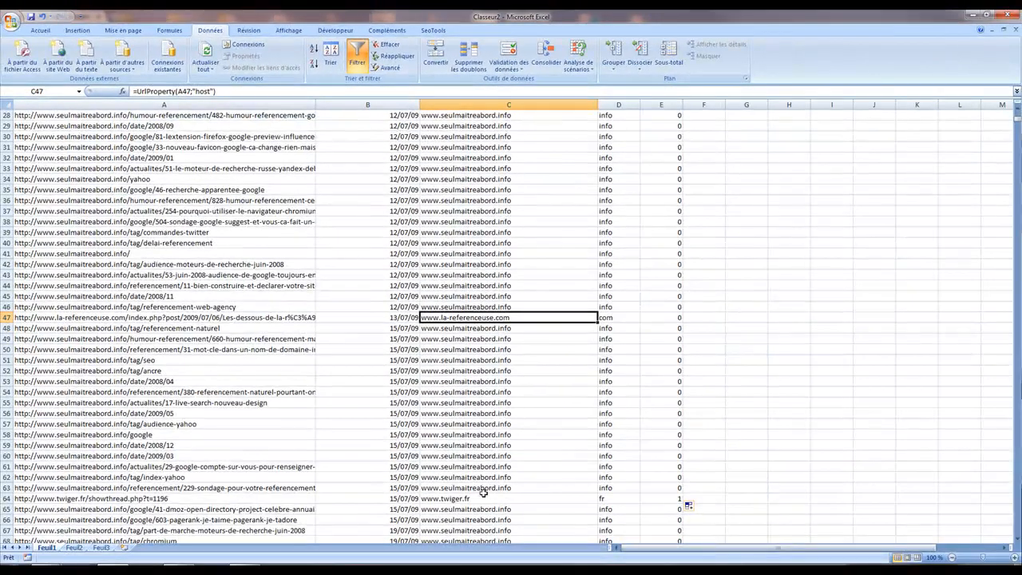
left_click(483, 496)
left_click(642, 497)
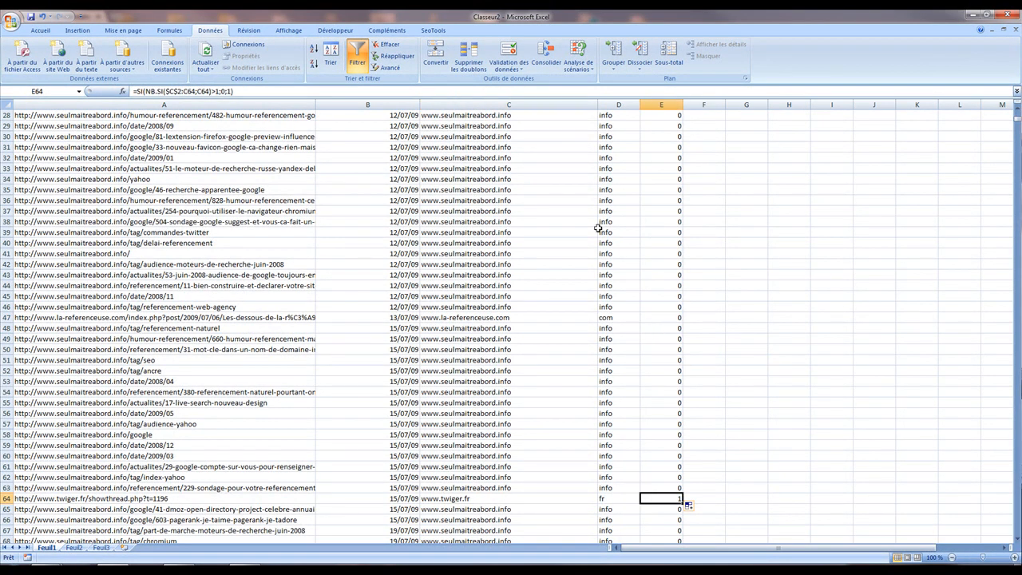
key("Page_Up")
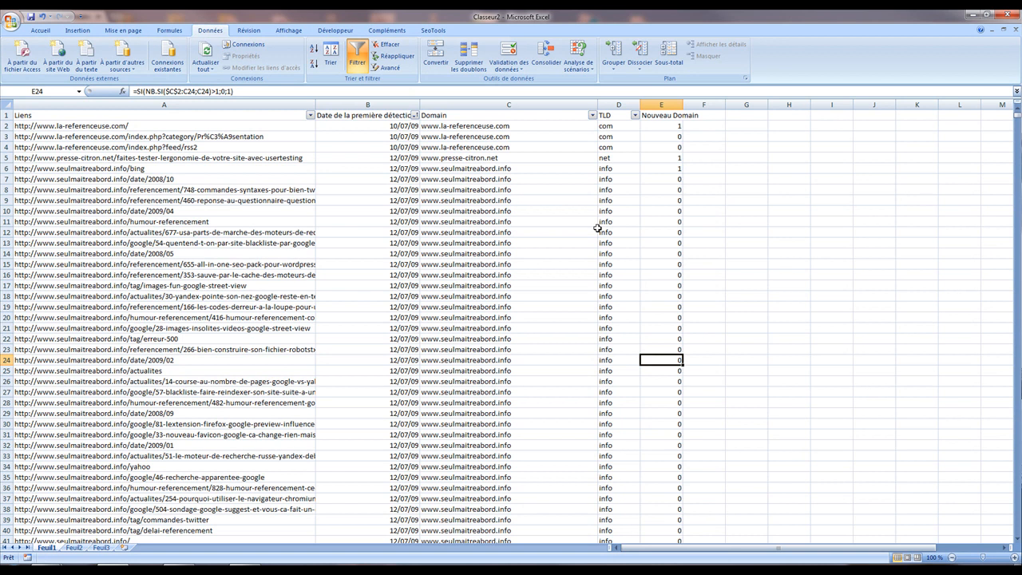
Create a pivot table from the Feuil1 backlink data on a new sheet, with Date de la première détection as row labels
left_click(77, 30)
left_click(22, 50)
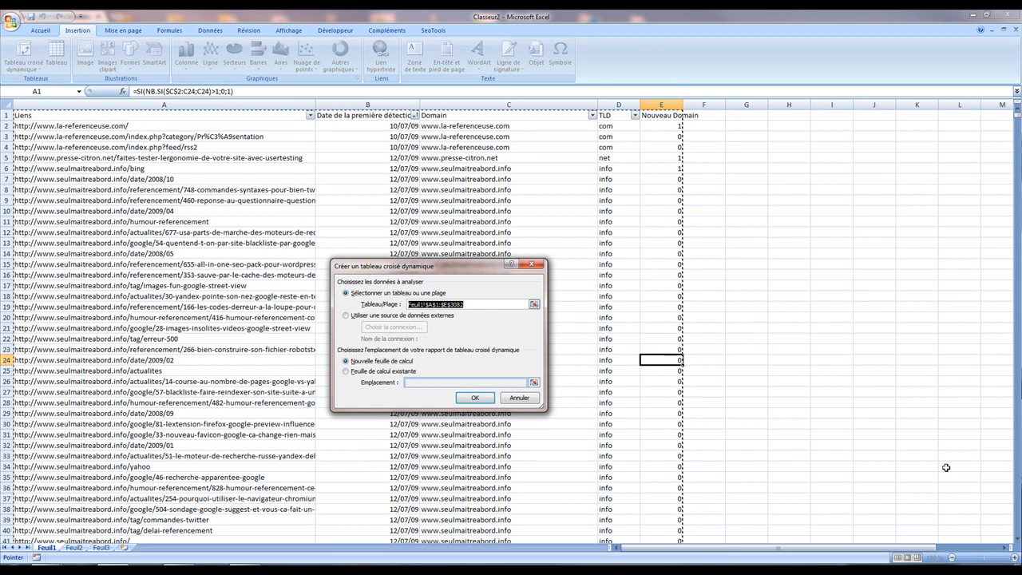
left_click(474, 397)
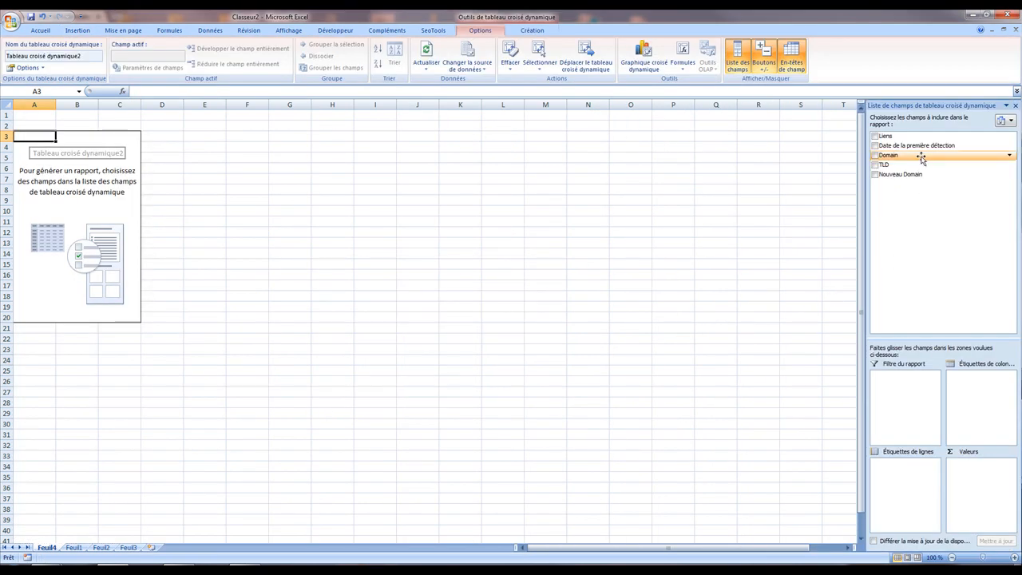
left_click_drag(906, 145, 898, 497)
Group the pivot table's detection dates by Mois and Années
right_click(49, 169)
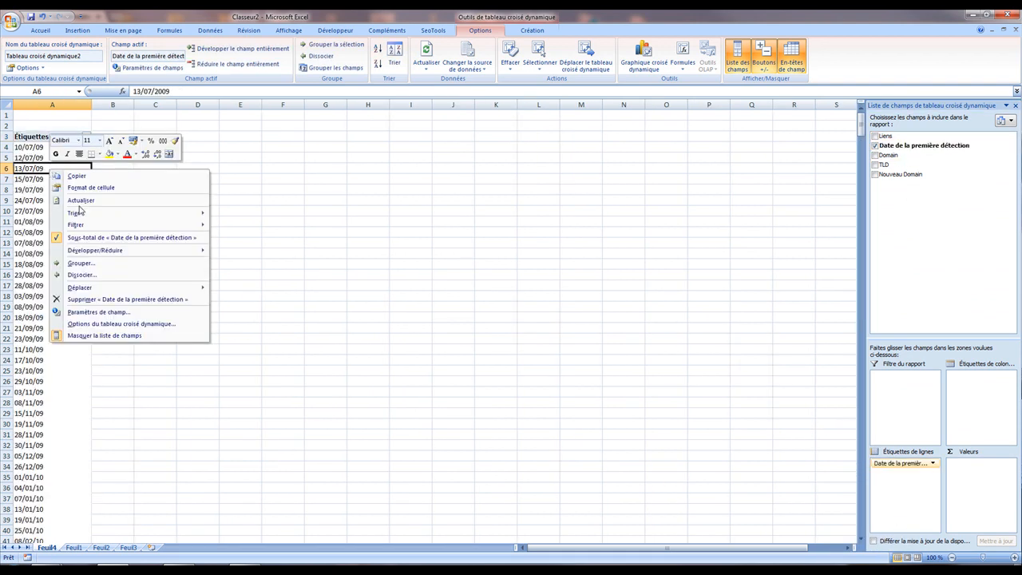
left_click(108, 266)
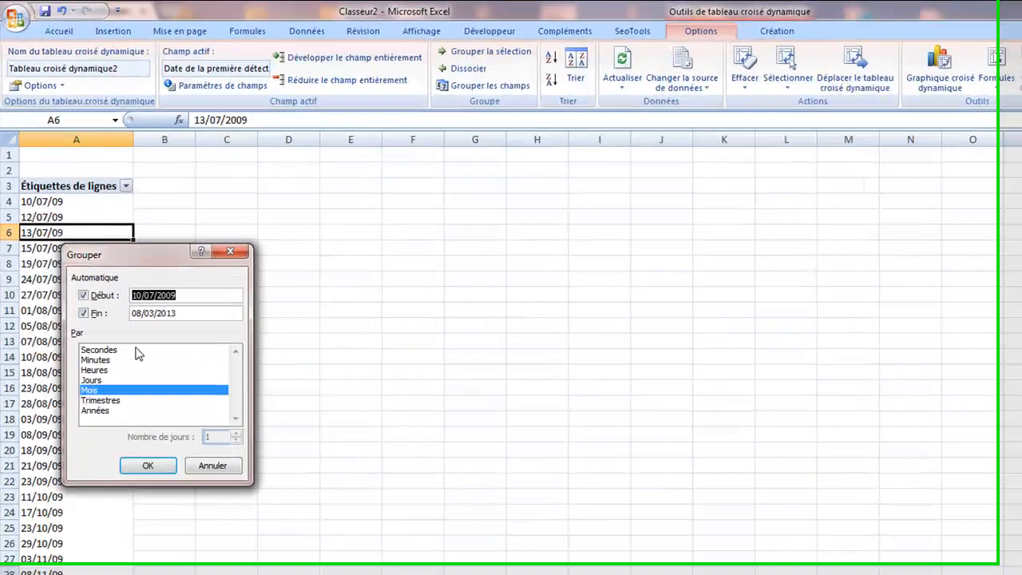
left_click(80, 308)
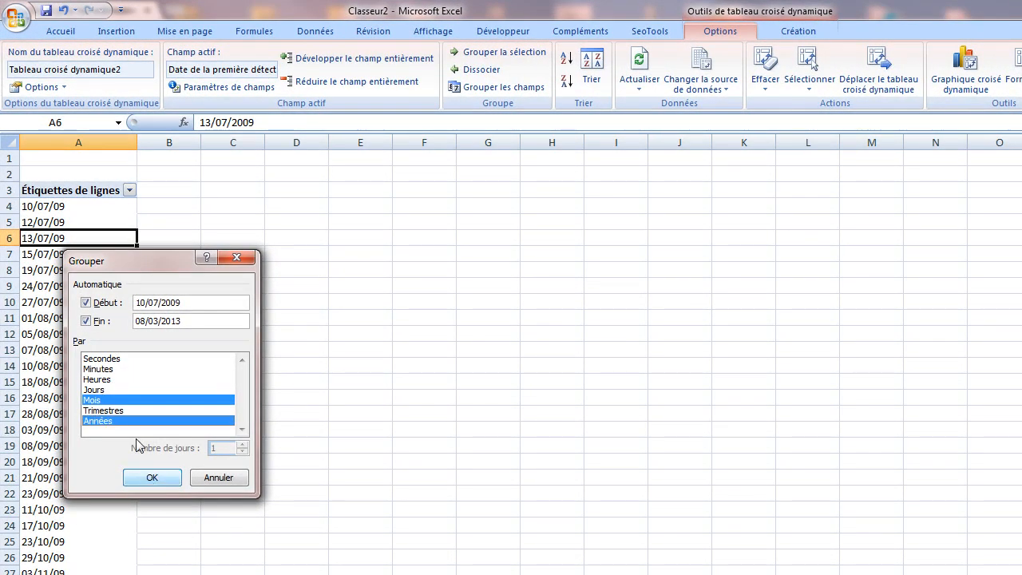
left_click(151, 478)
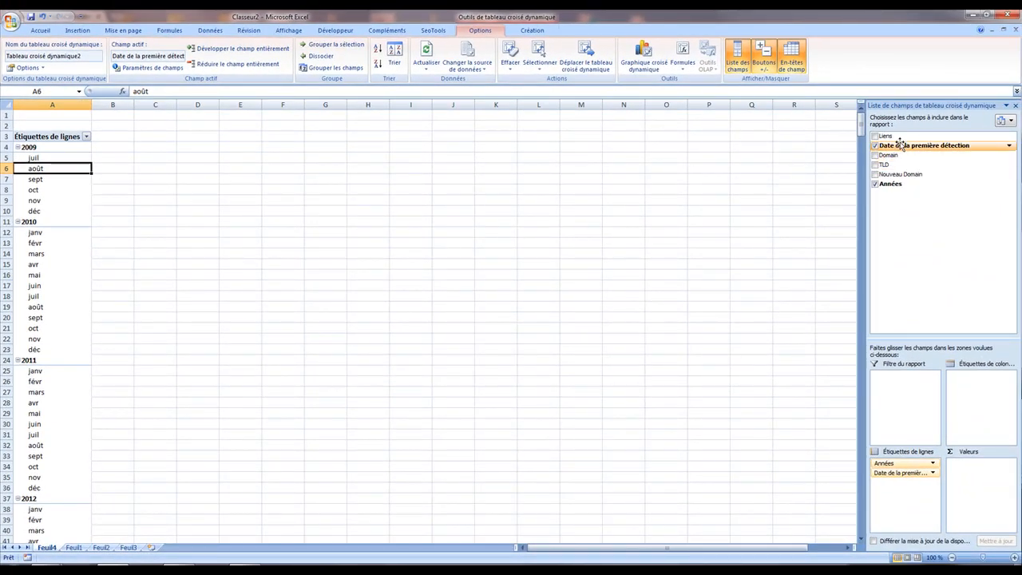
Add the count of Liens as pivot values and plot it as a line pivot chart placed beside the table
left_click_drag(886, 136, 989, 467)
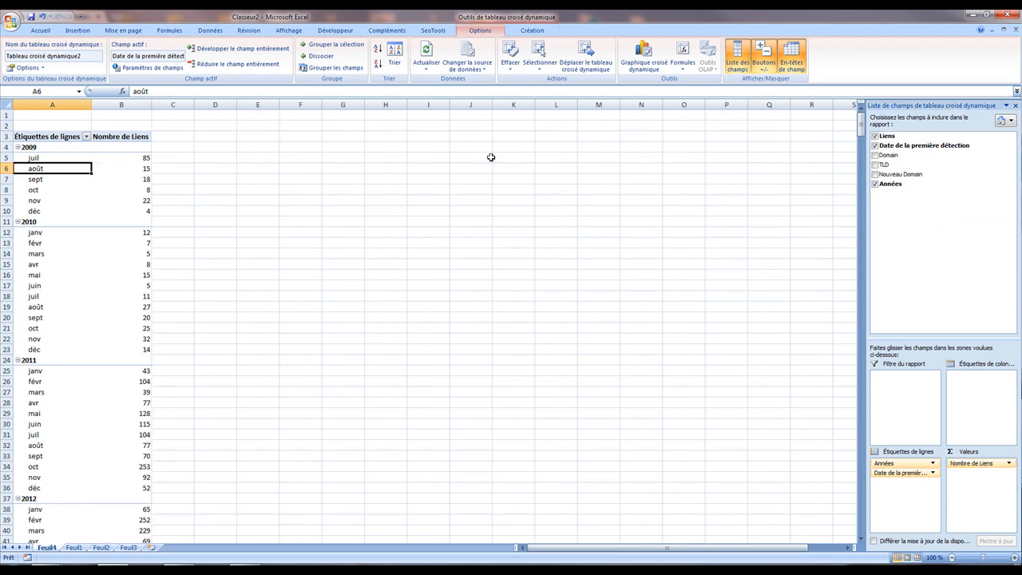
left_click(647, 55)
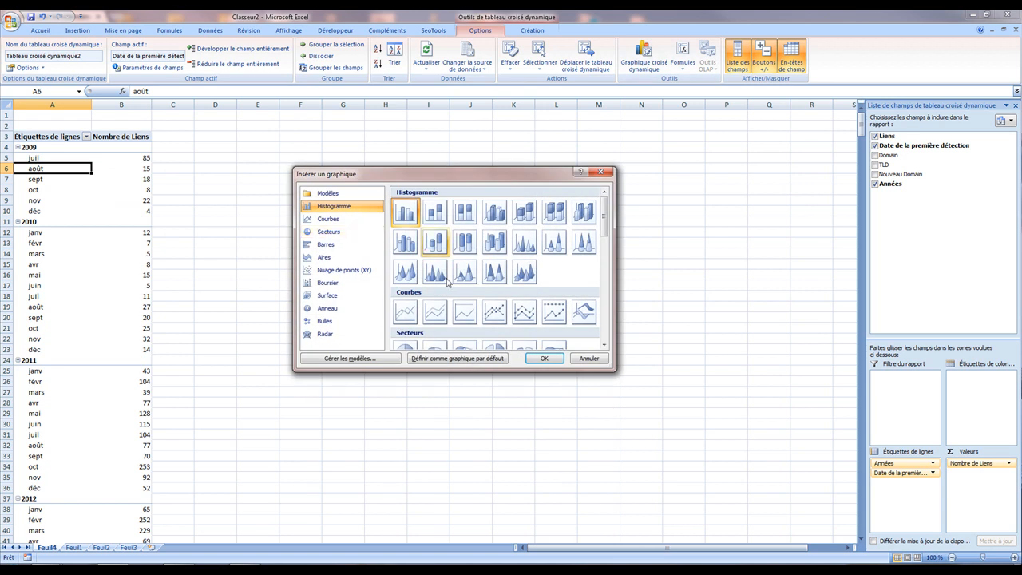
double_click(406, 311)
left_click_drag(557, 290, 607, 242)
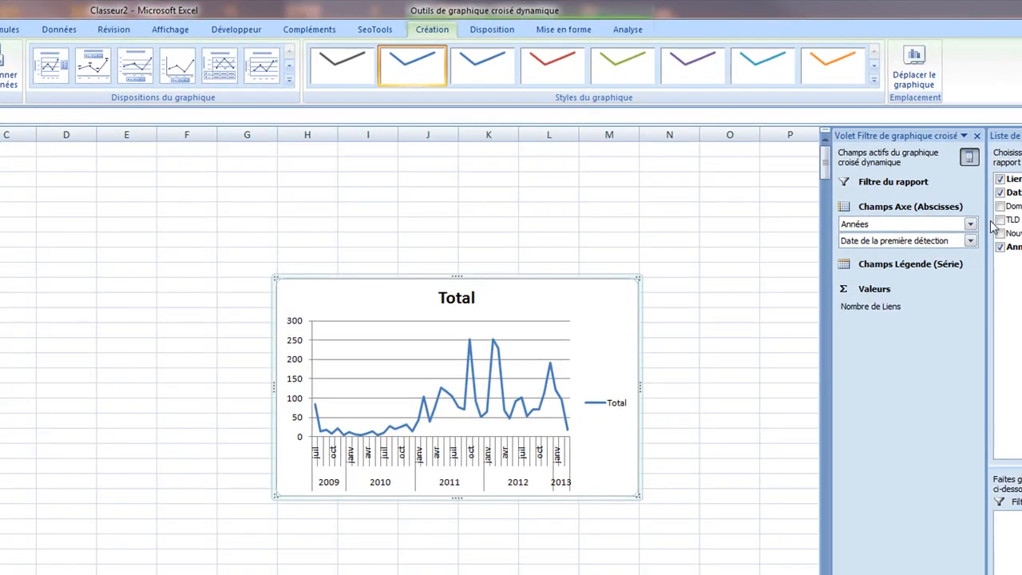
Filter the chart's Années field to exclude <10/07/2009, 2009, 2010 and >08/03/2013
left_click(971, 225)
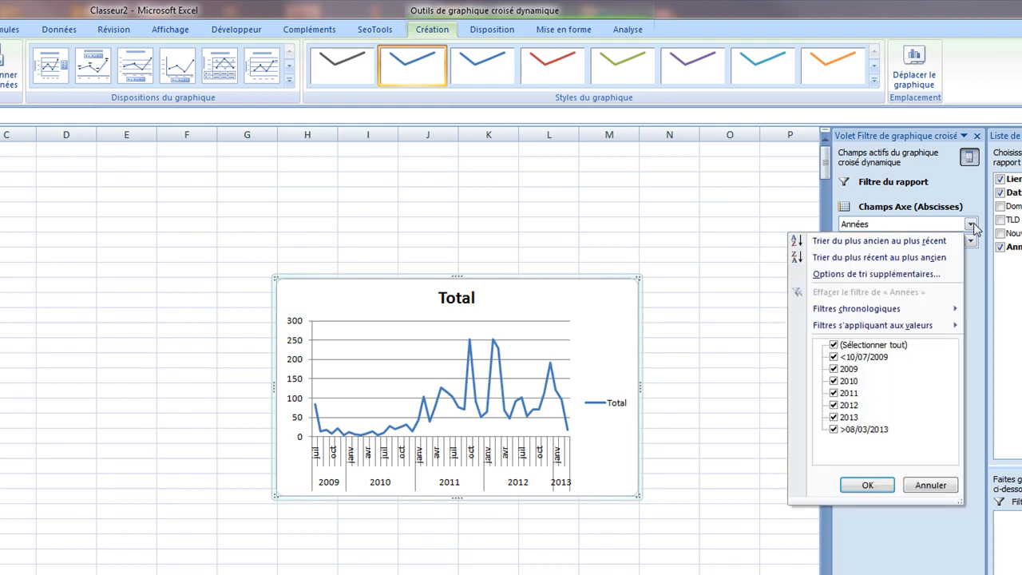
left_click(834, 430)
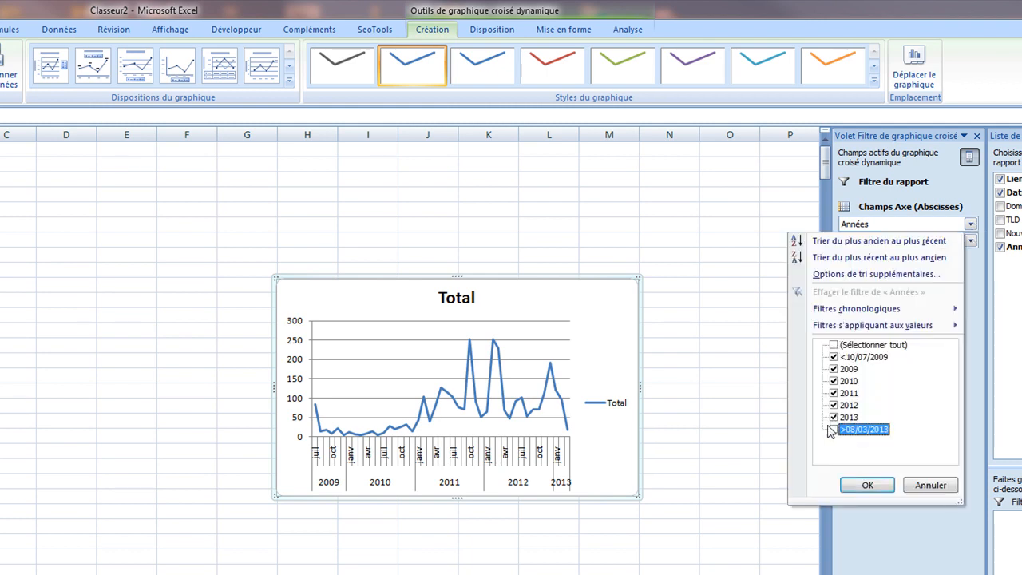
left_click(834, 381)
left_click(834, 368)
left_click(833, 357)
left_click(876, 481)
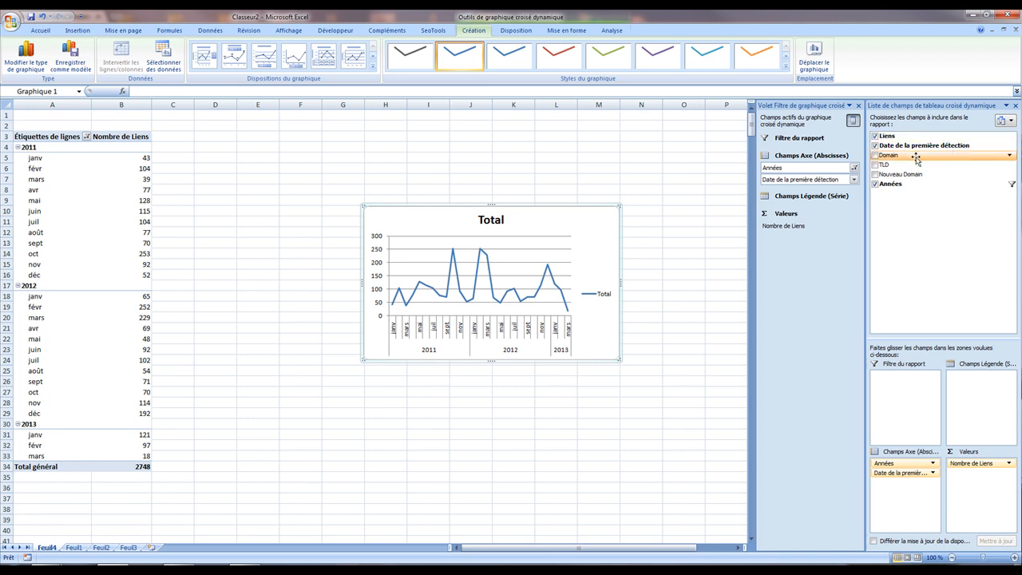
Add the sum of Nouveau Domain to the pivot values and review it beside the Nombre de Liens column
left_click_drag(909, 178, 966, 487)
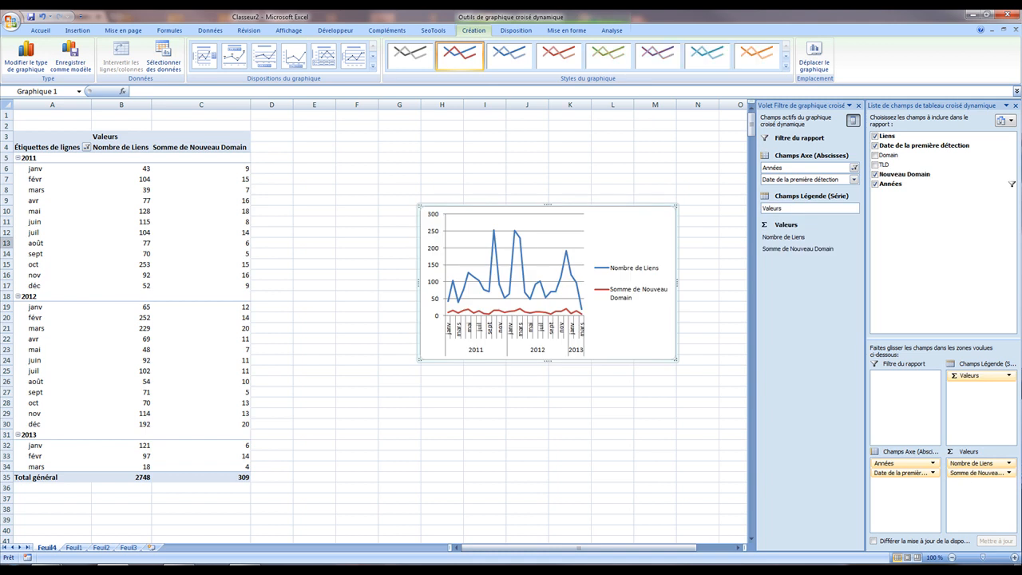
left_click(164, 147)
left_click(128, 147)
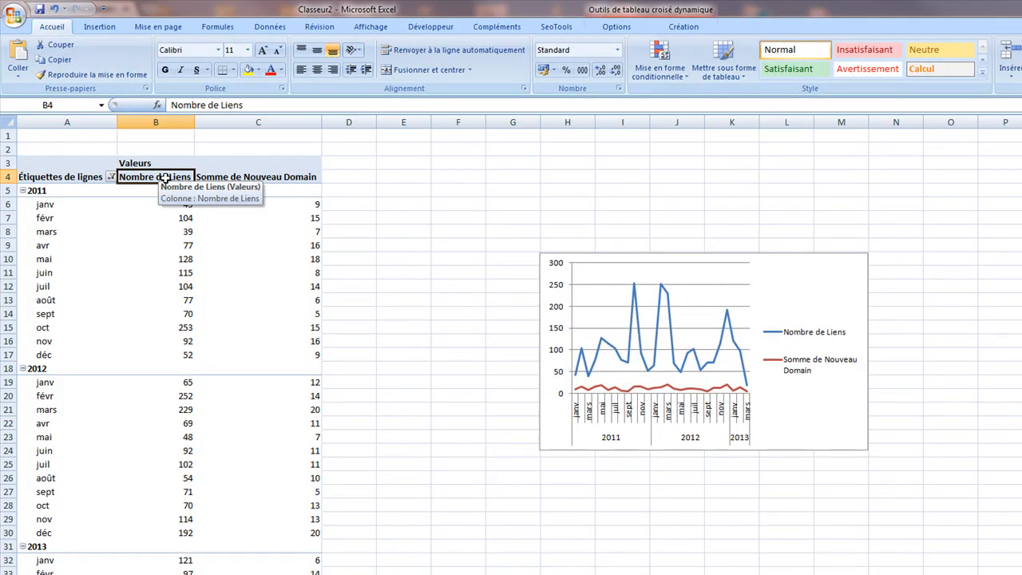
left_click(277, 185)
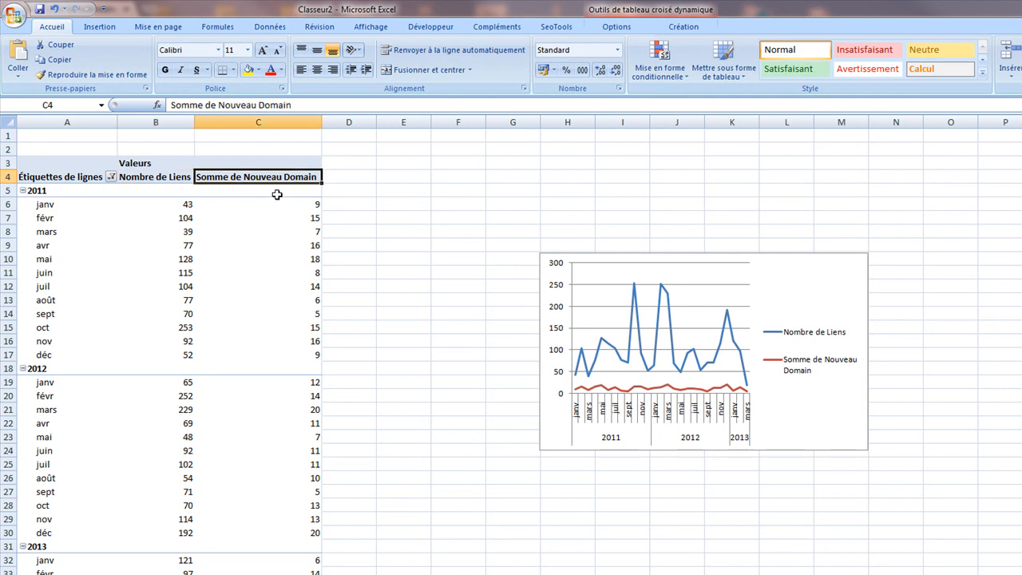
left_click(64, 194)
left_click(280, 204)
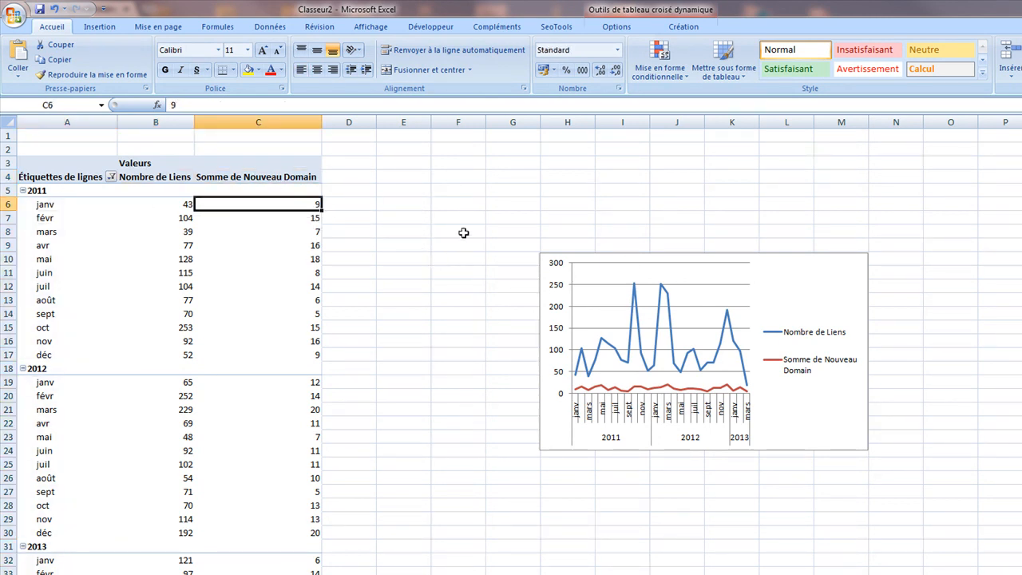
Move the pivot chart to its own new sheet named Graph1
right_click(833, 281)
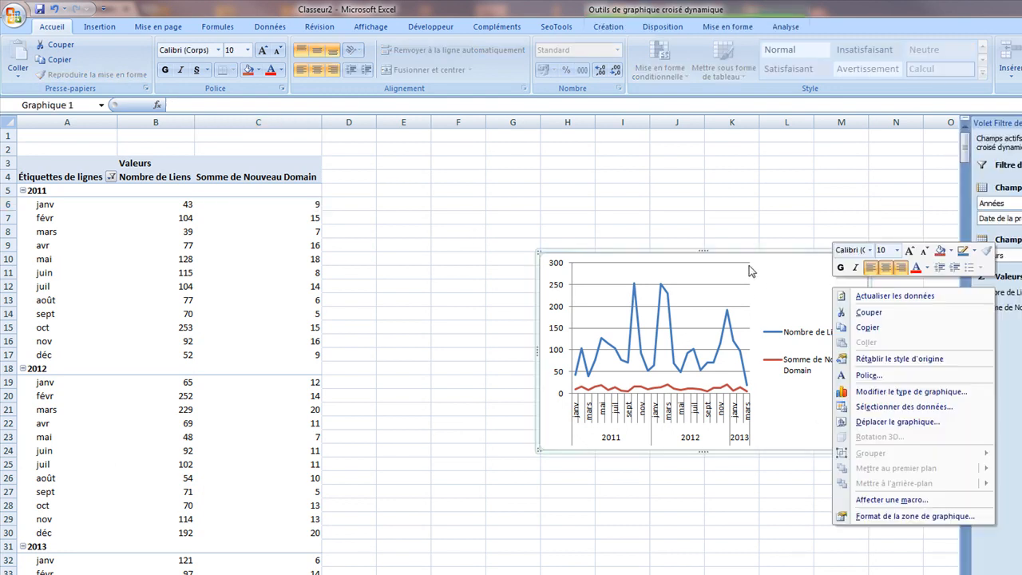
left_click(898, 422)
left_click(475, 404)
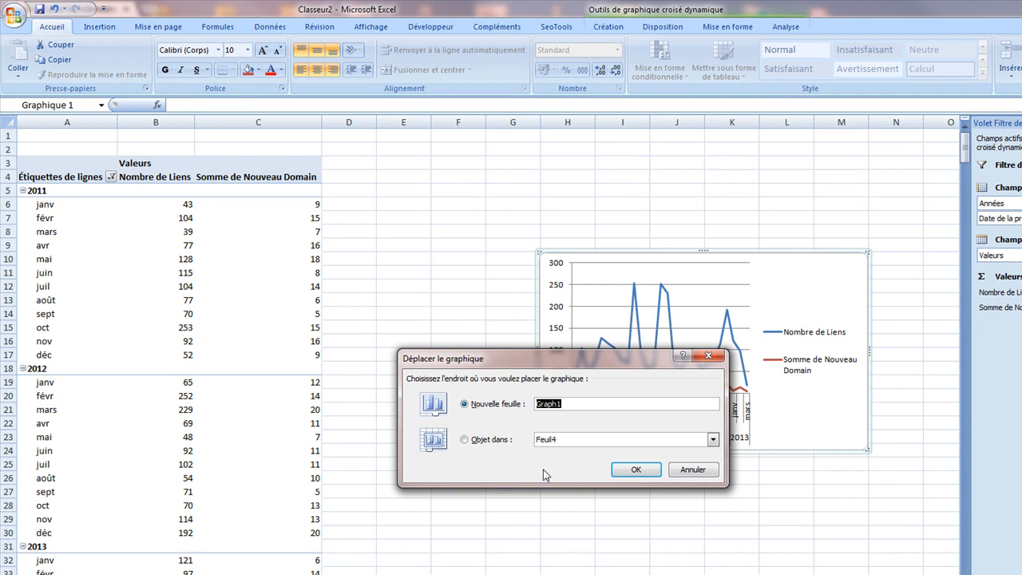
left_click(631, 469)
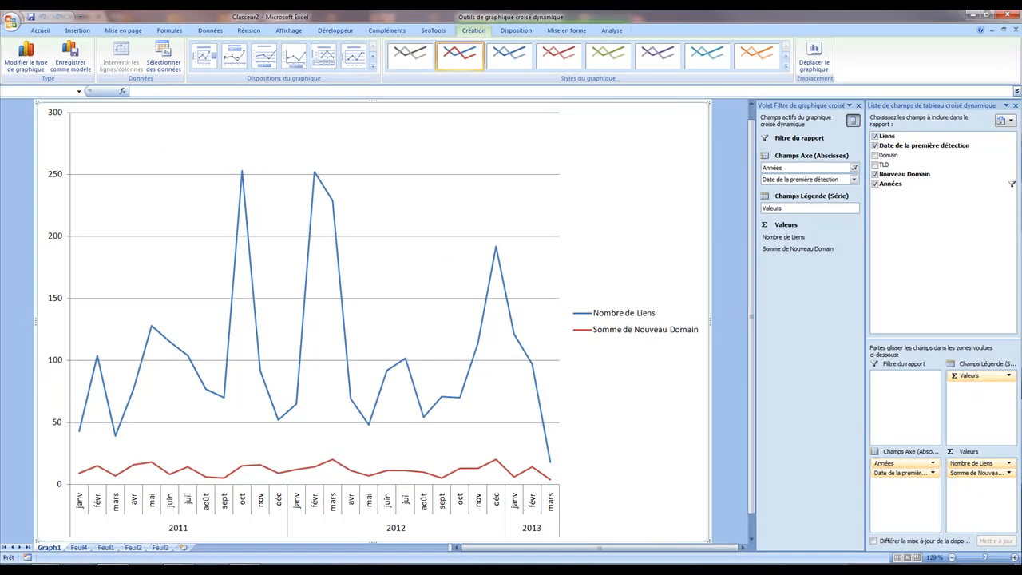
Change the Somme de Nouveau Domain series to a clustered column chart, keeping Nombre de Liens as a line
left_click(473, 474)
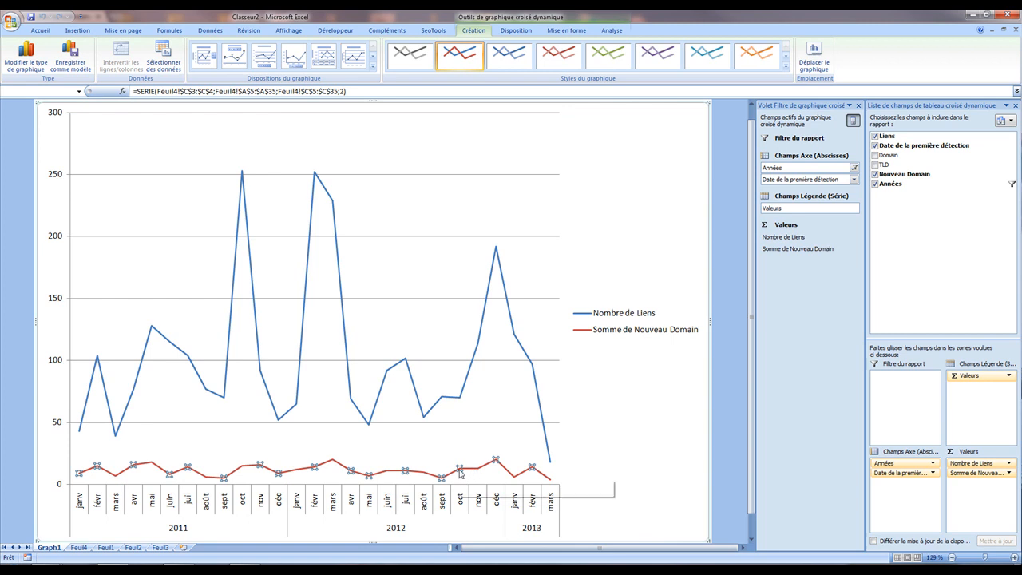
right_click(461, 473)
left_click(501, 403)
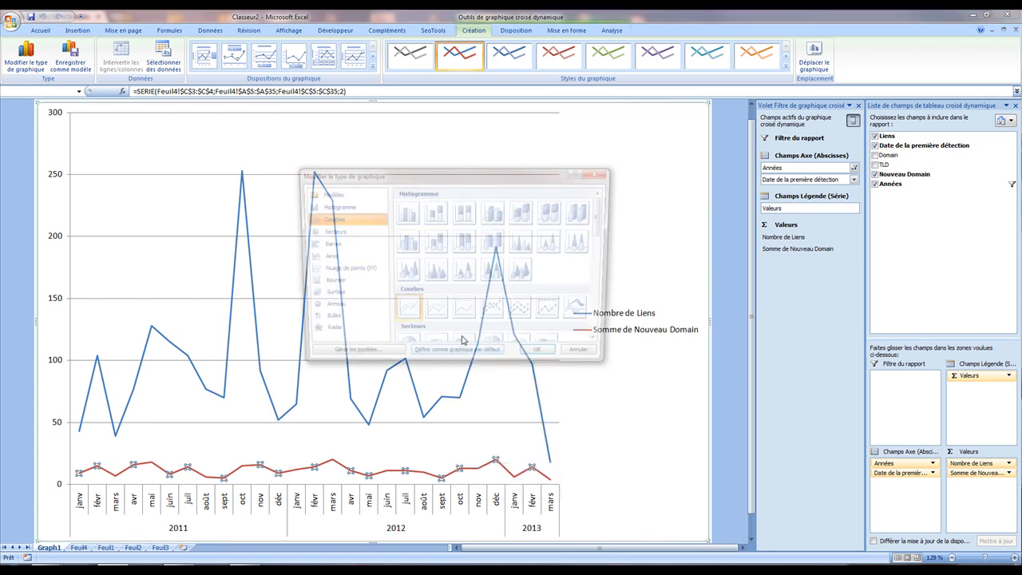
double_click(407, 212)
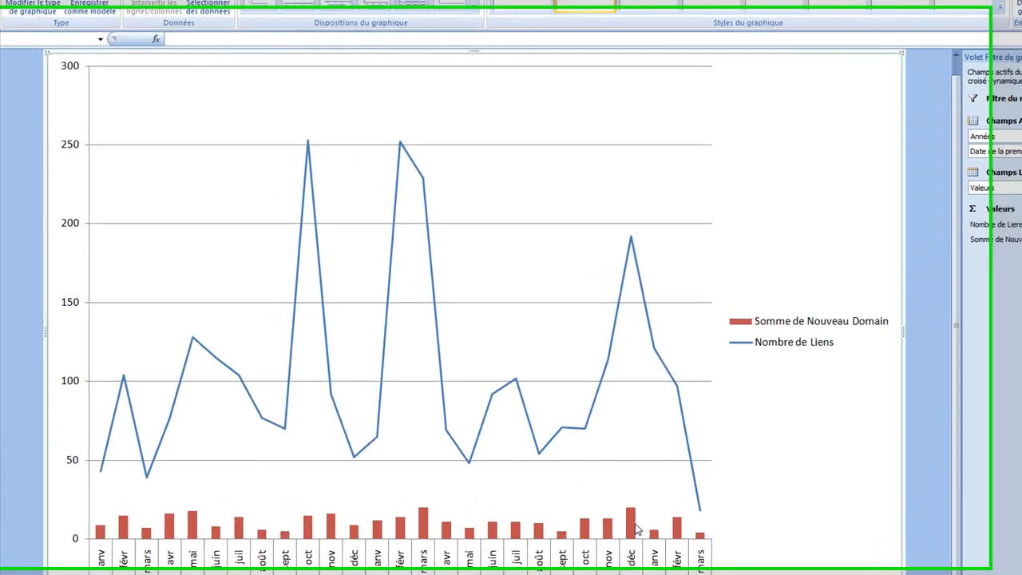
Plot the Somme de Nouveau Domain columns on the secondary axis
right_click(636, 530)
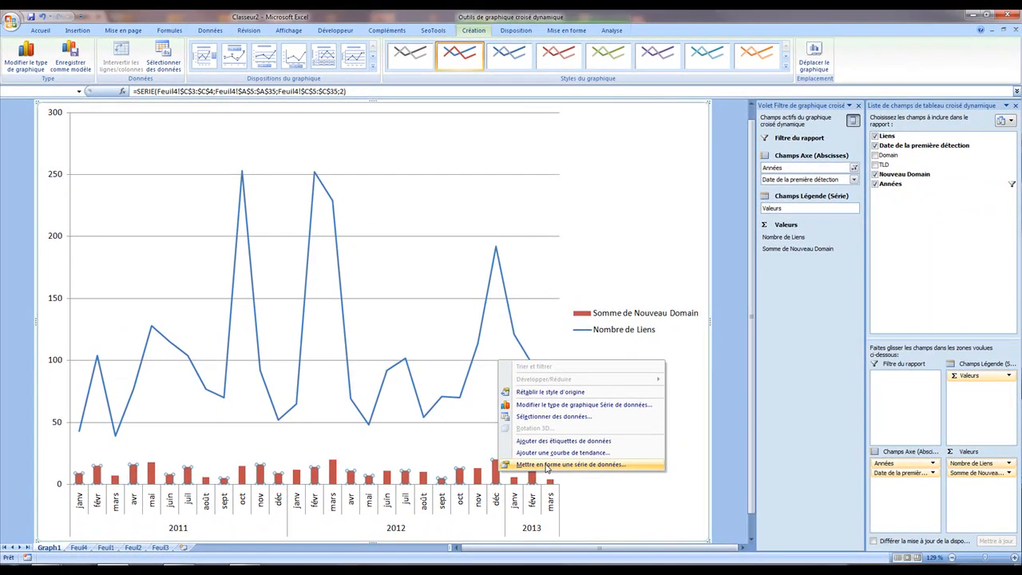
left_click(626, 502)
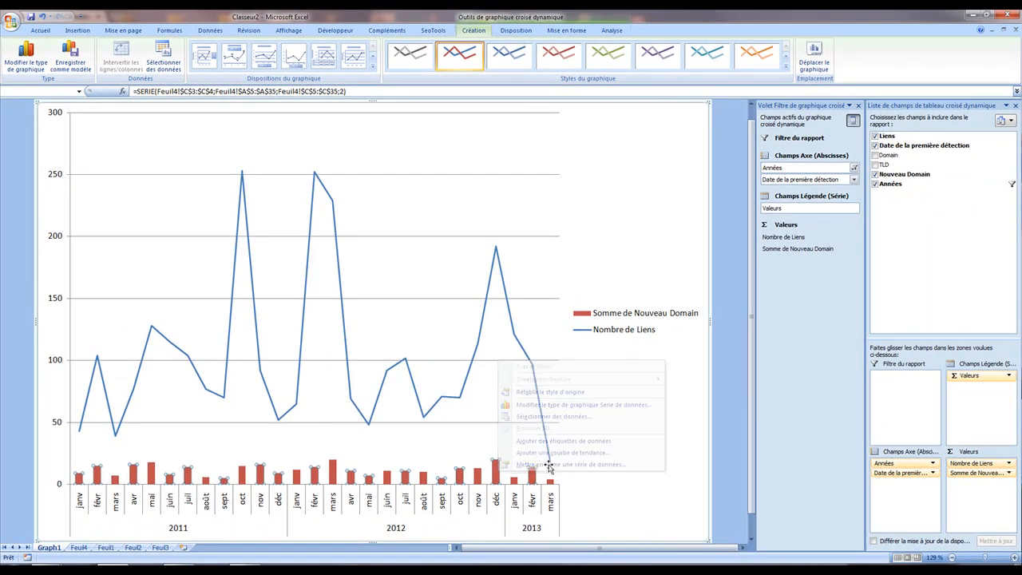
right_click(497, 471)
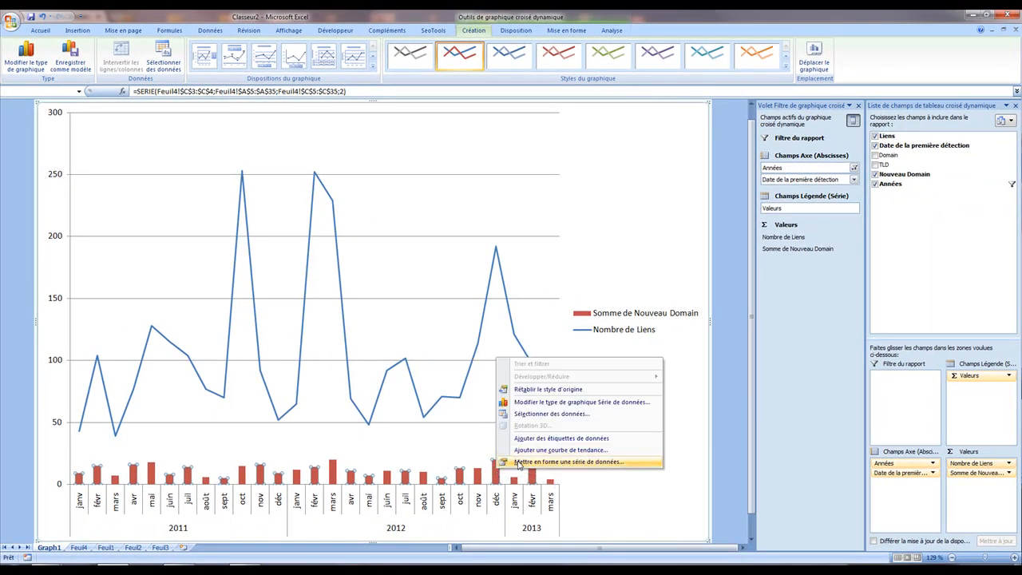
left_click(518, 463)
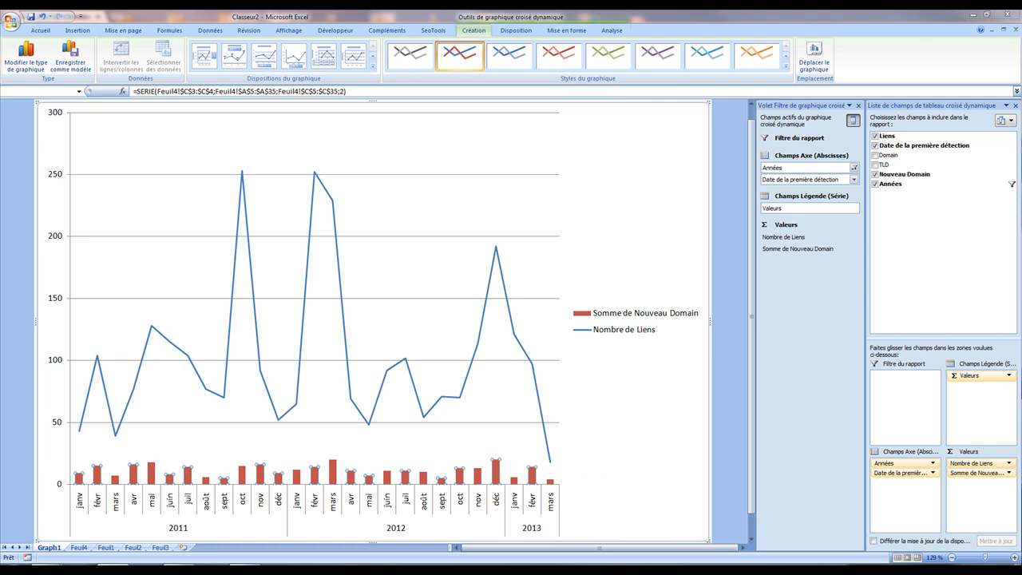
left_click_drag(734, 169, 211, 90)
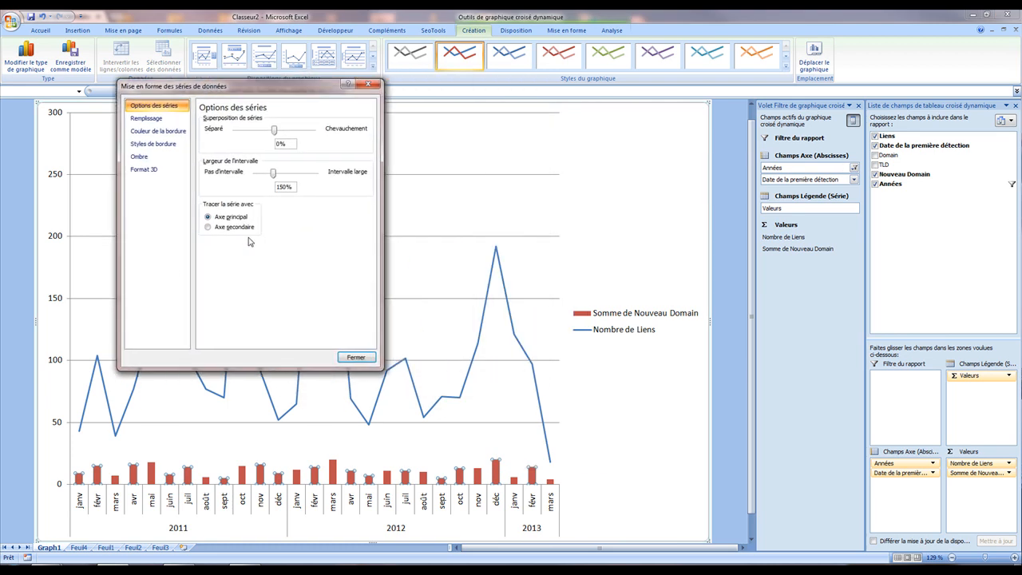
left_click(207, 228)
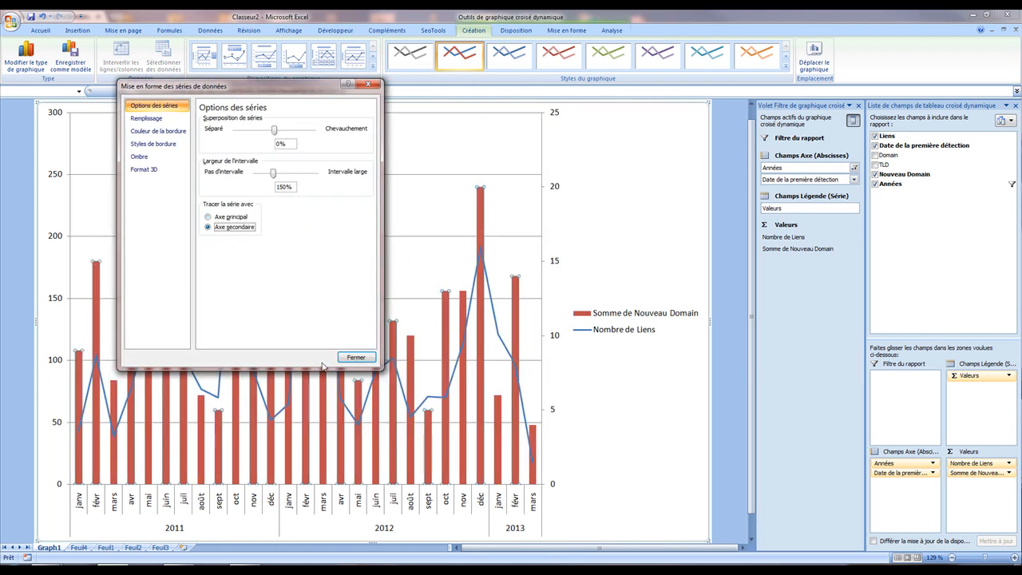
left_click(352, 359)
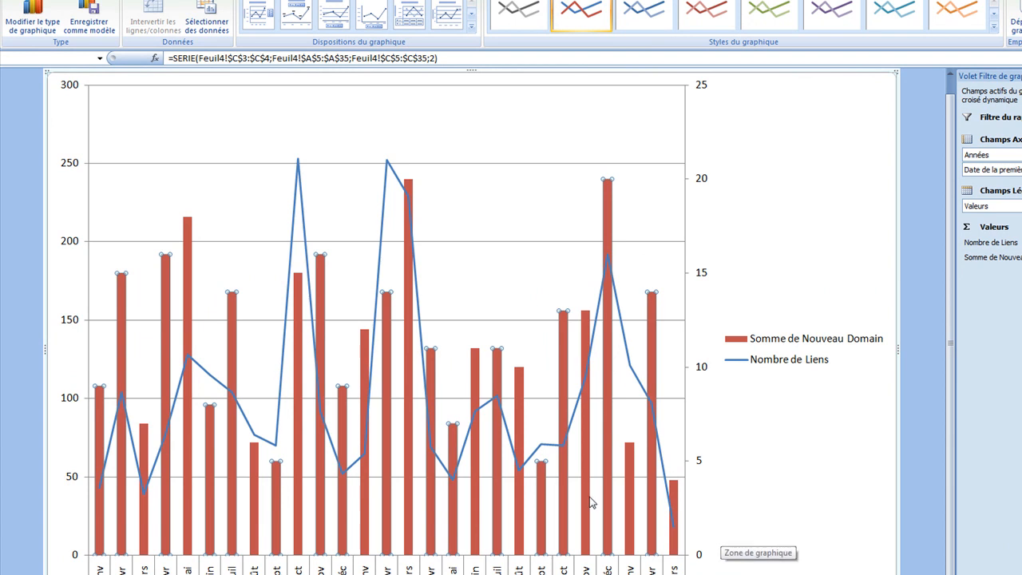
Compare the Nombre de Liens line with the Nouveau Domain columns at the February, March and December 2012 peaks
left_click(280, 387)
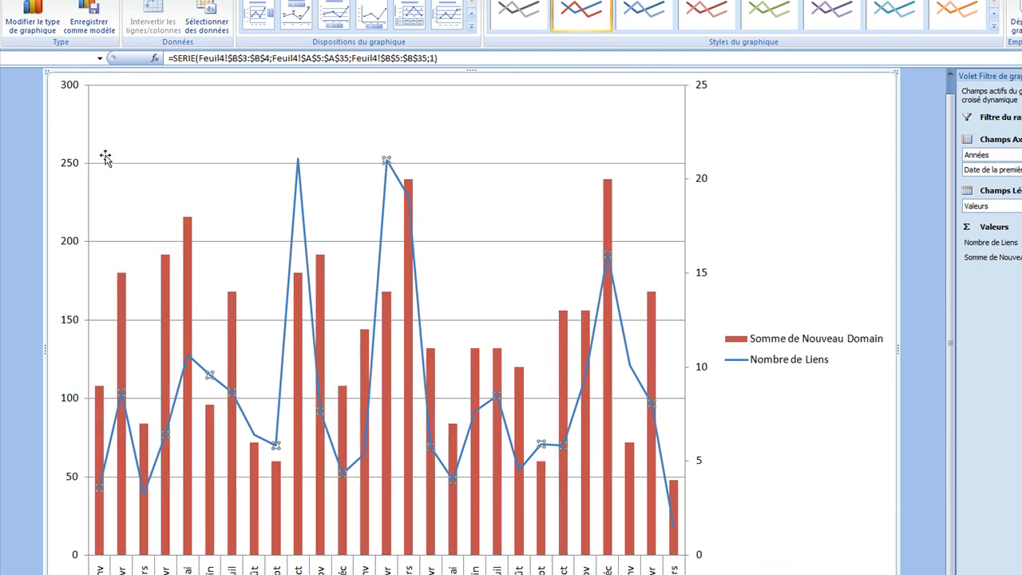
left_click(608, 214)
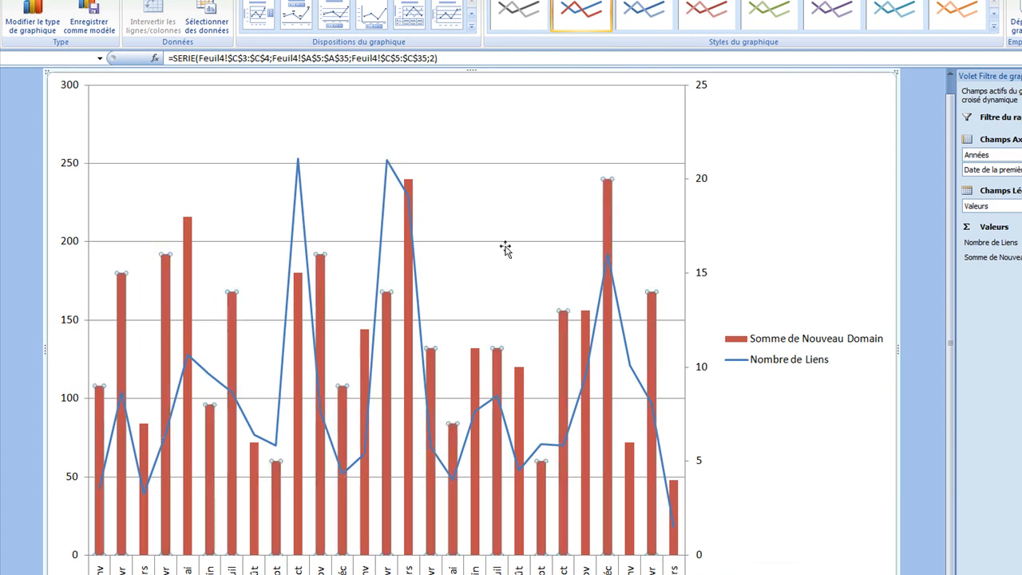
left_click(393, 285)
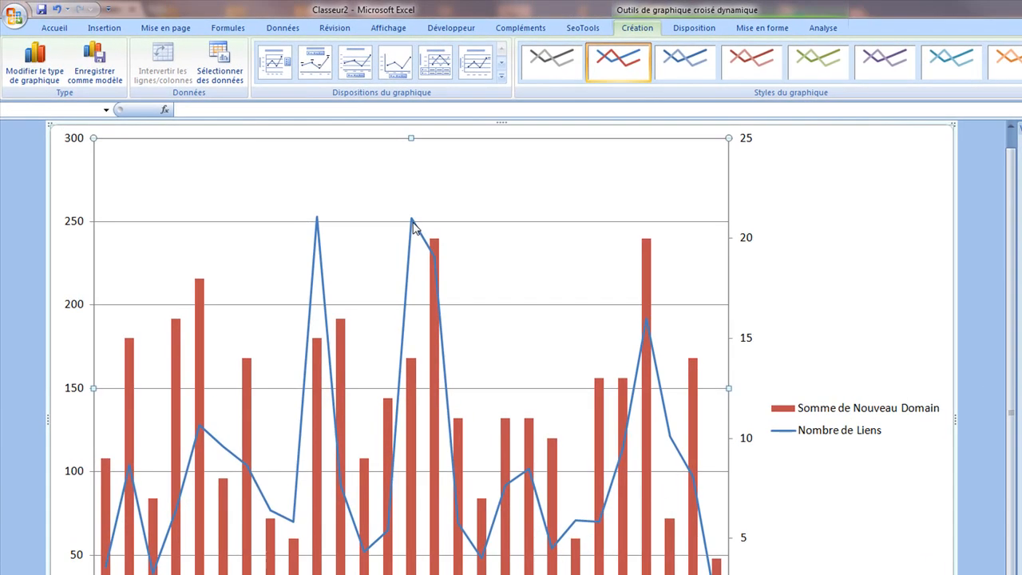
left_click(387, 162)
left_click(415, 369)
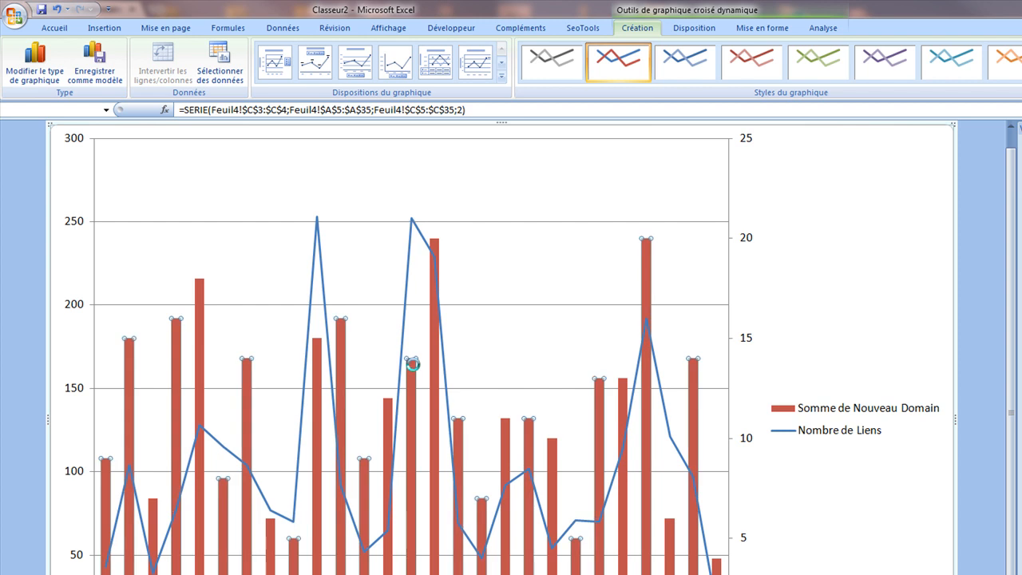
left_click(412, 221)
left_click(413, 371)
mouse_move(413, 220)
left_click(437, 258)
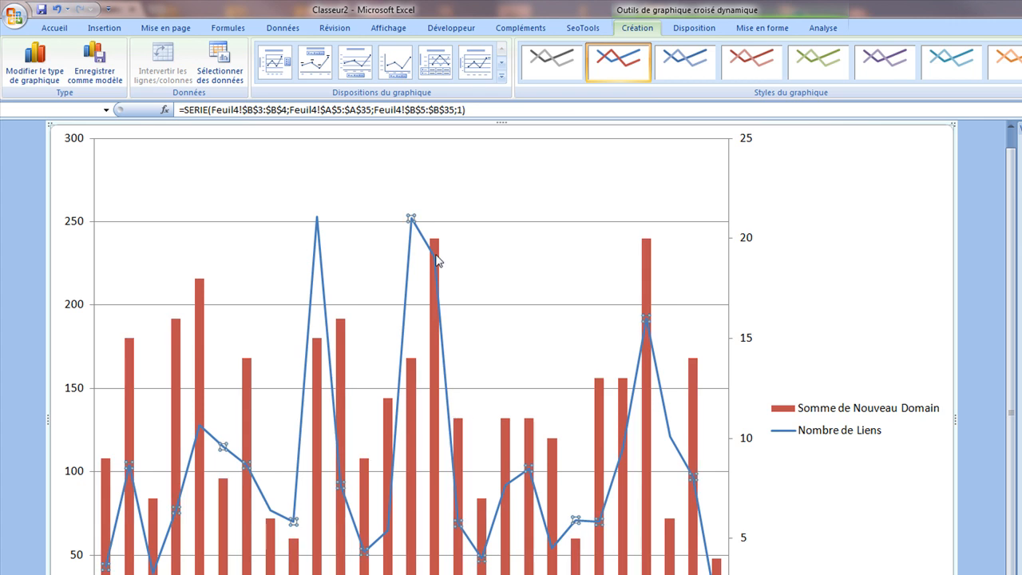
left_click(646, 322)
left_click(924, 532)
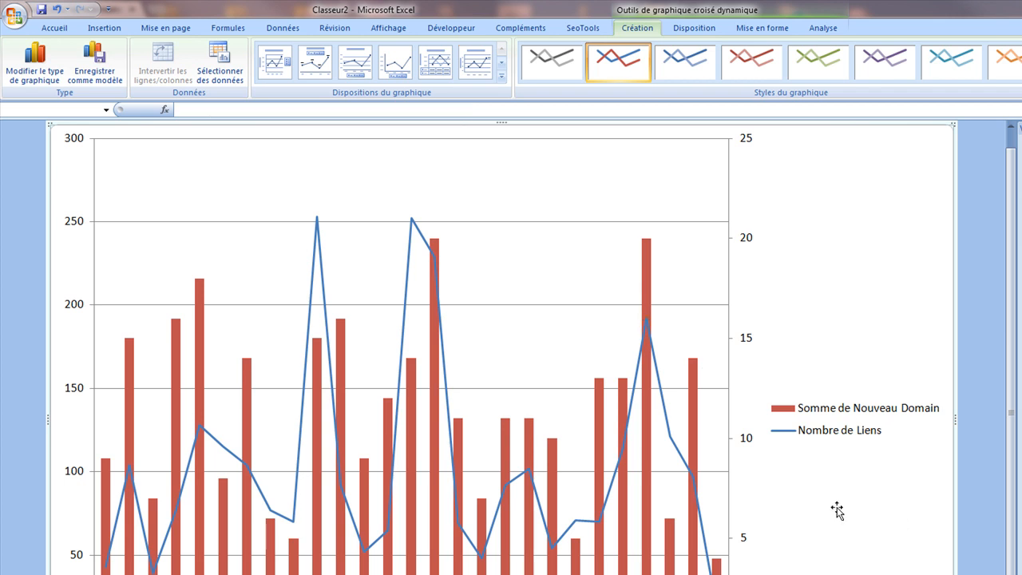